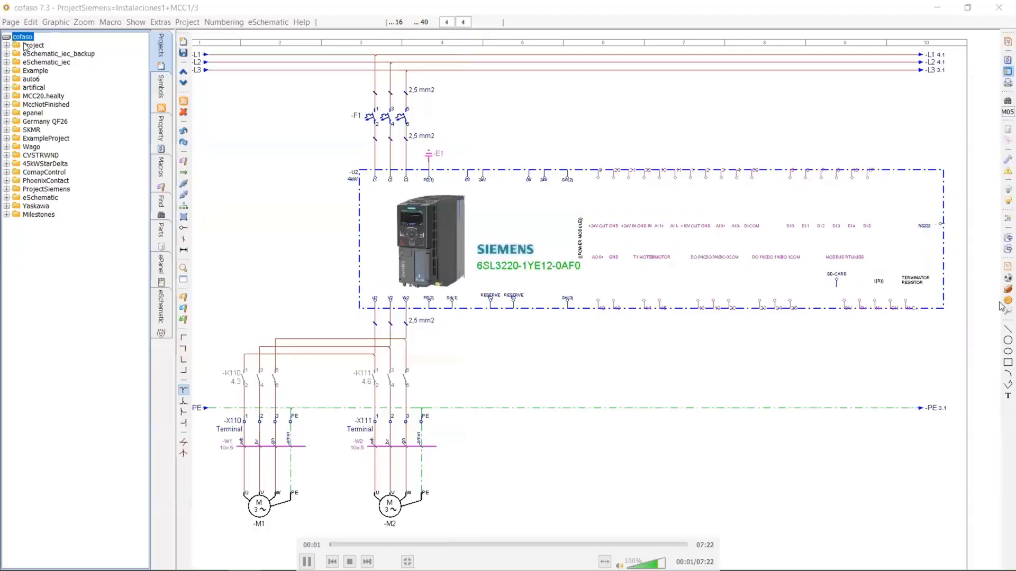
Step: Create the project LearnChannel and add its first blank page, LOD1/1
click(183, 41)
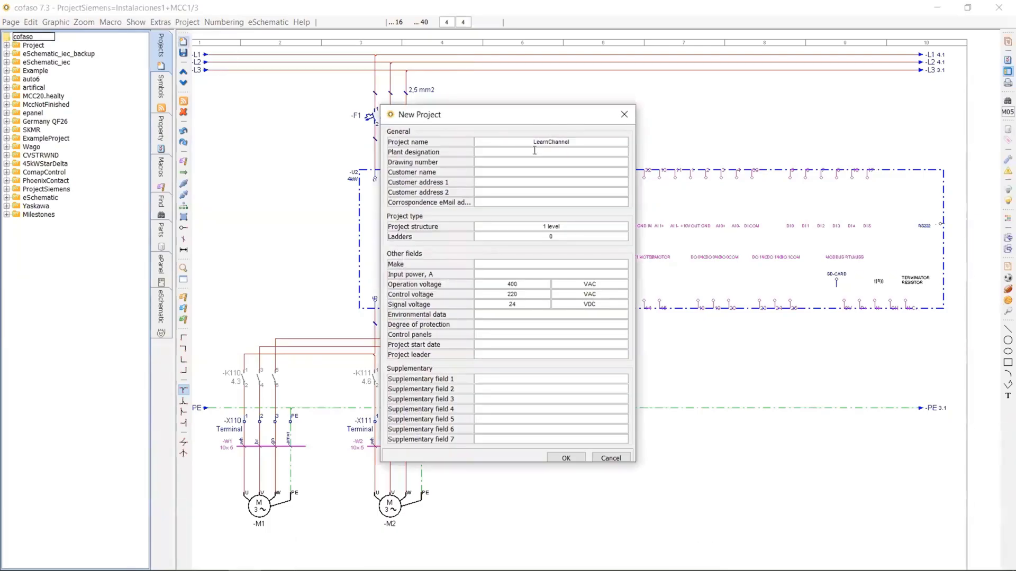
click(564, 459)
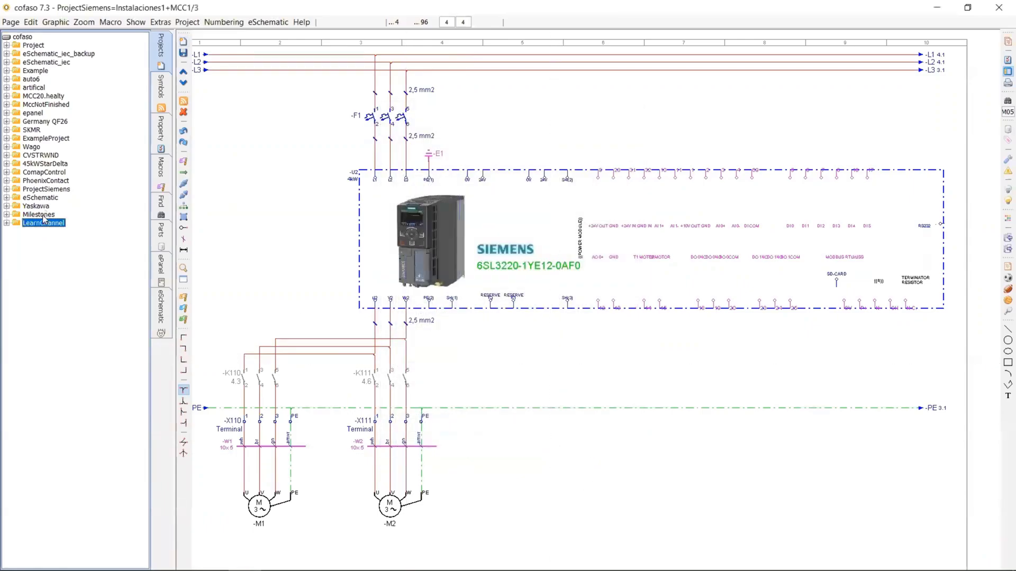
click(184, 42)
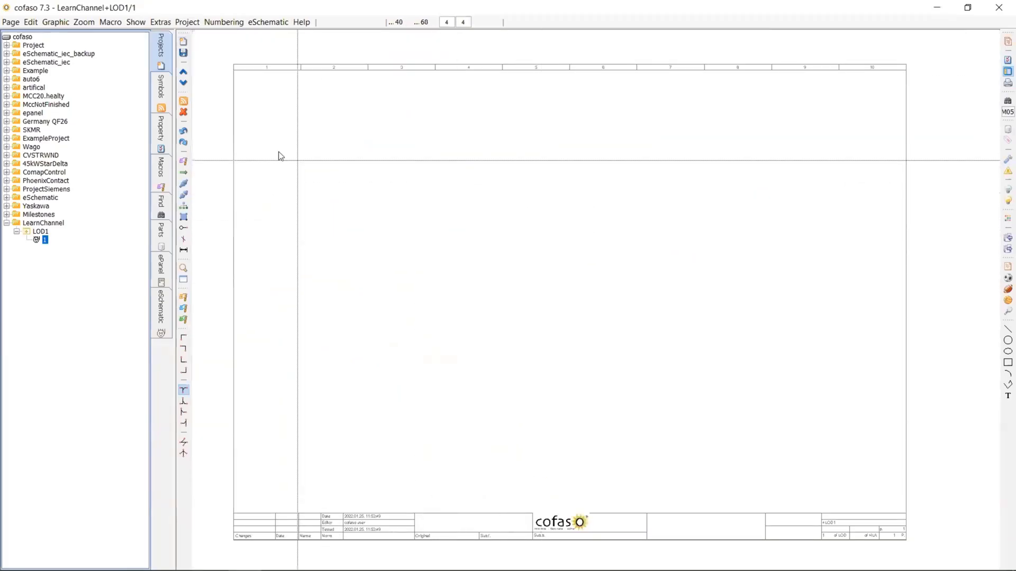
Step: Search the iec symbol library, past the motor and terminal symbols, to 'm05' for the M05 three-phase motor
click(162, 94)
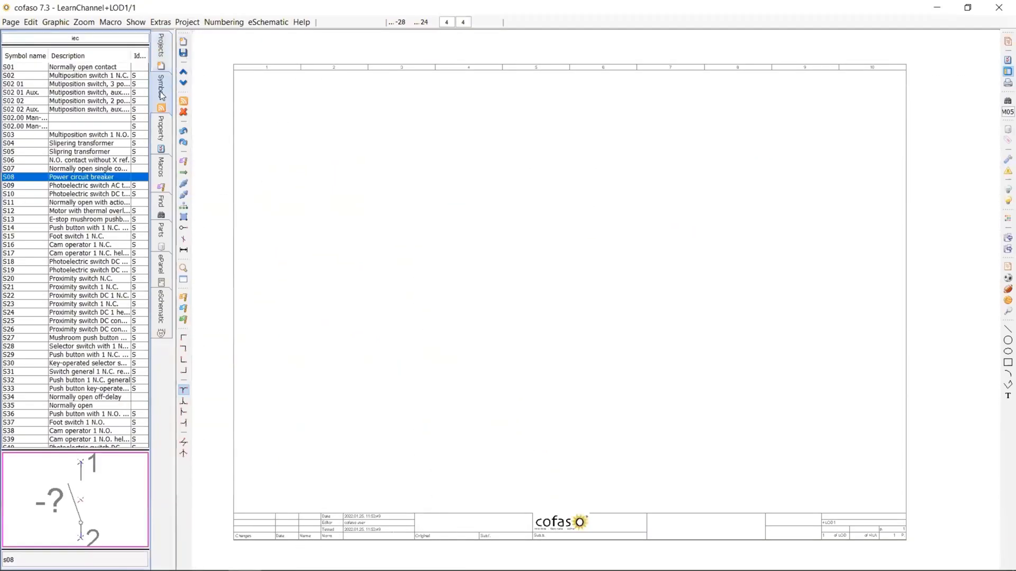
click(63, 39)
click(32, 49)
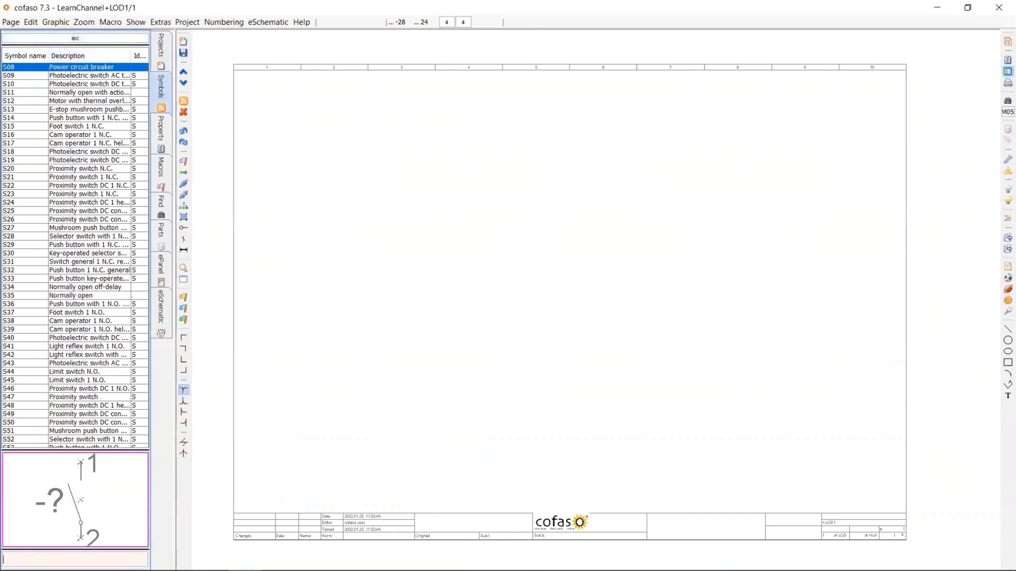
text(motor)
key(Return)
key(Return)
key(Return)
key(Return)
key(Return)
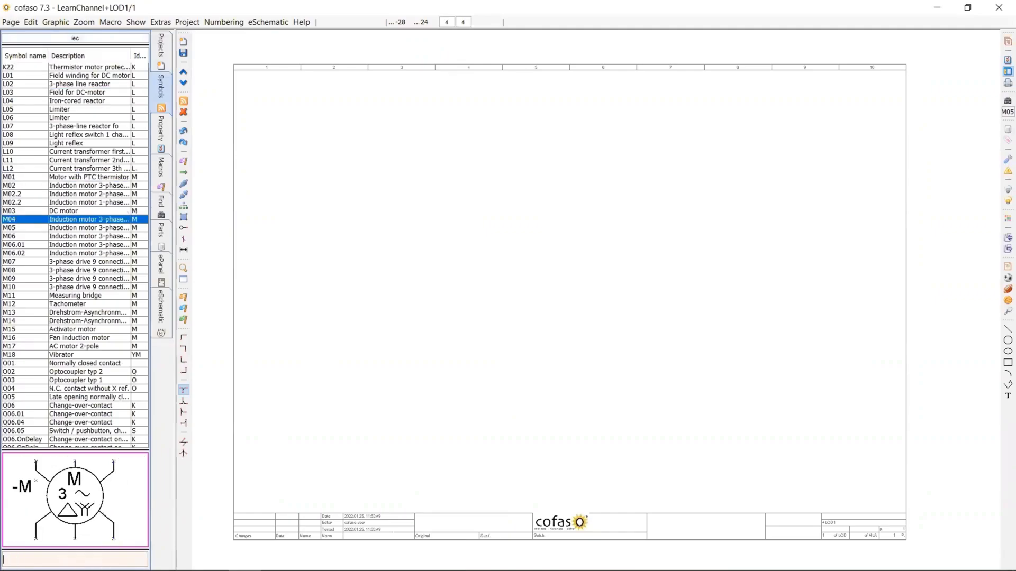
text(terminal)
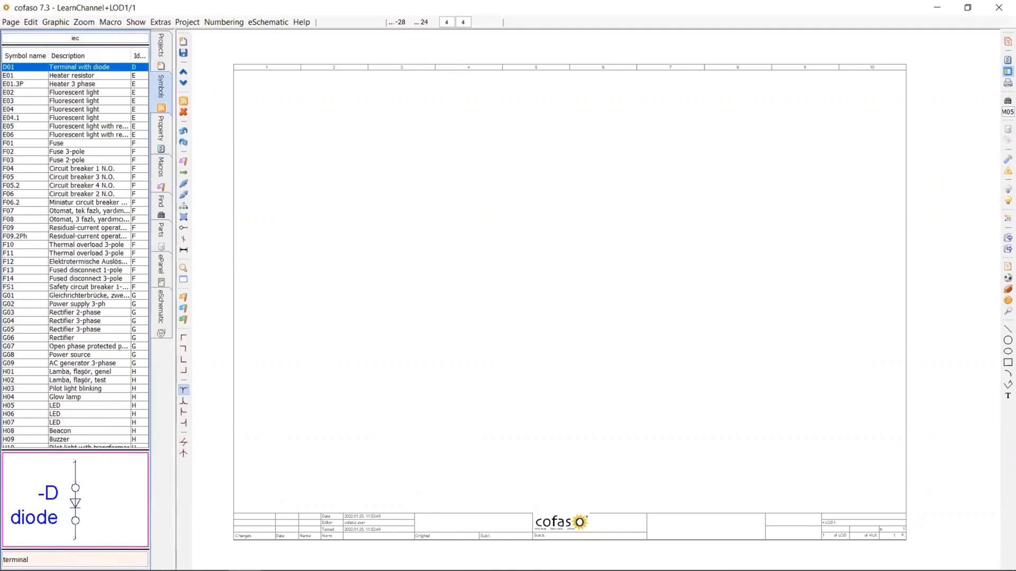
key(Return)
key(Return)
key(Return)
key(Return)
key(Return)
key(Return)
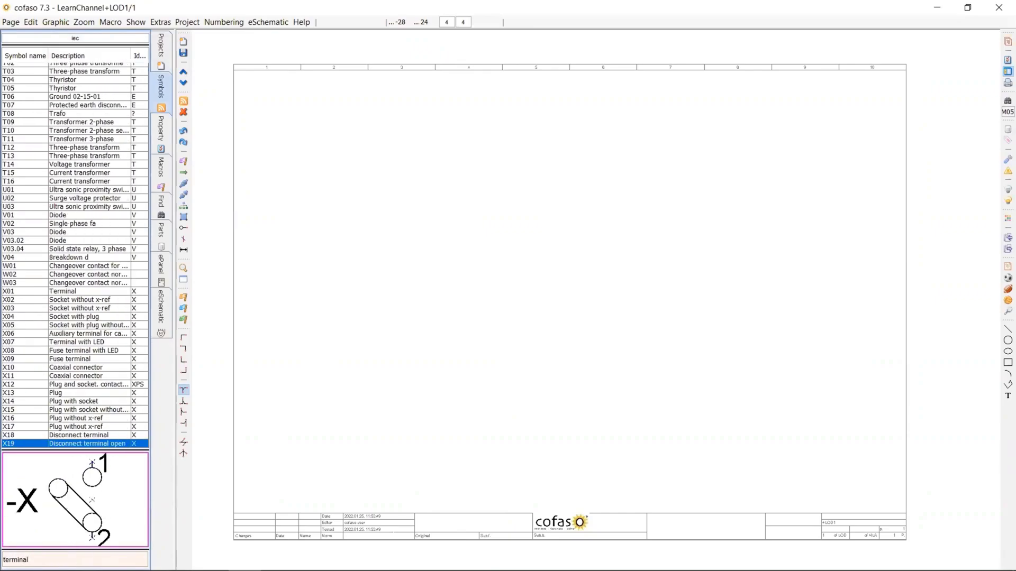
key(Return)
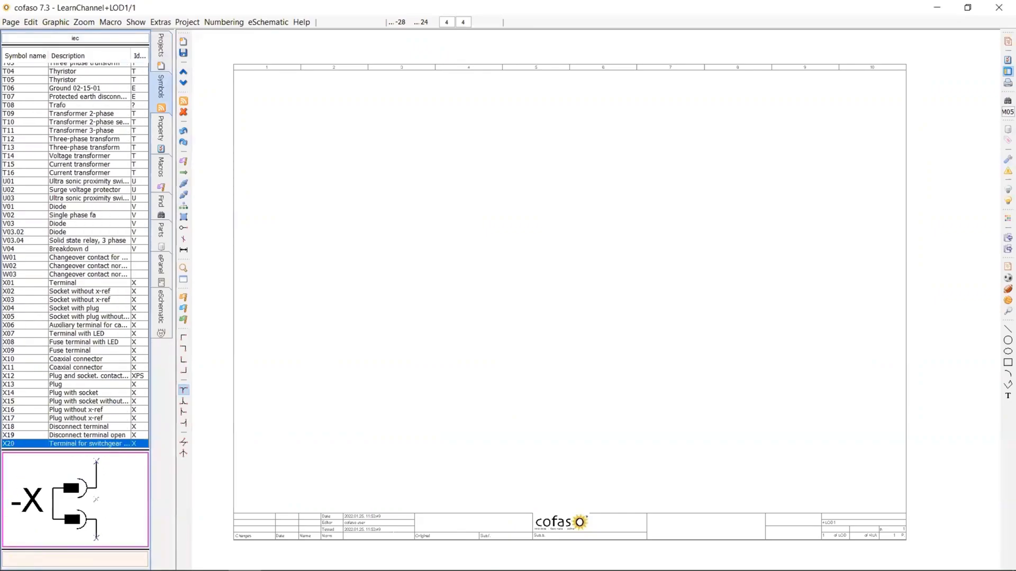
text(m05)
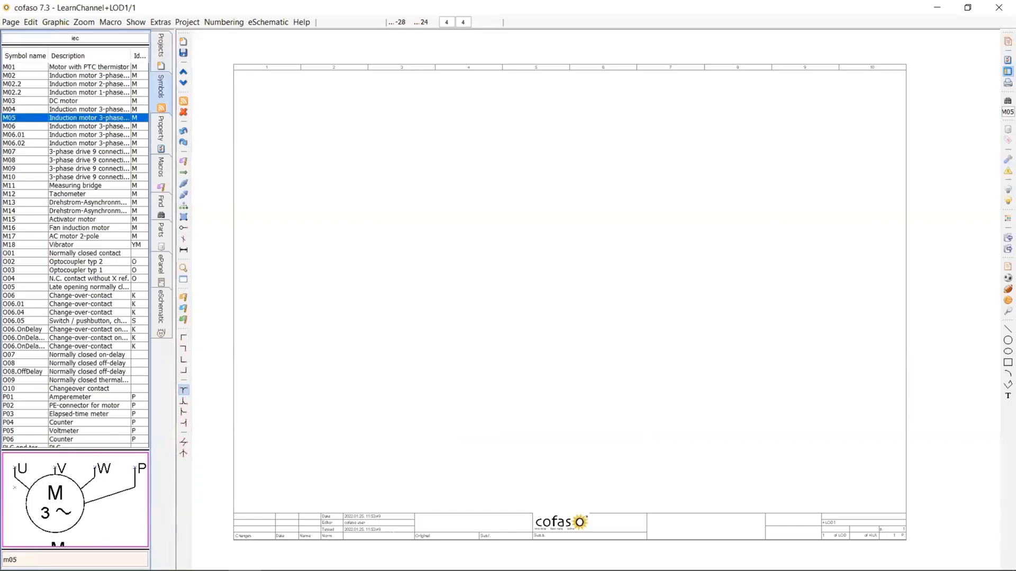
Step: Rotate the M05 symbol twice and place it on the page as motor -M1 with default properties
click(53, 495)
click(53, 494)
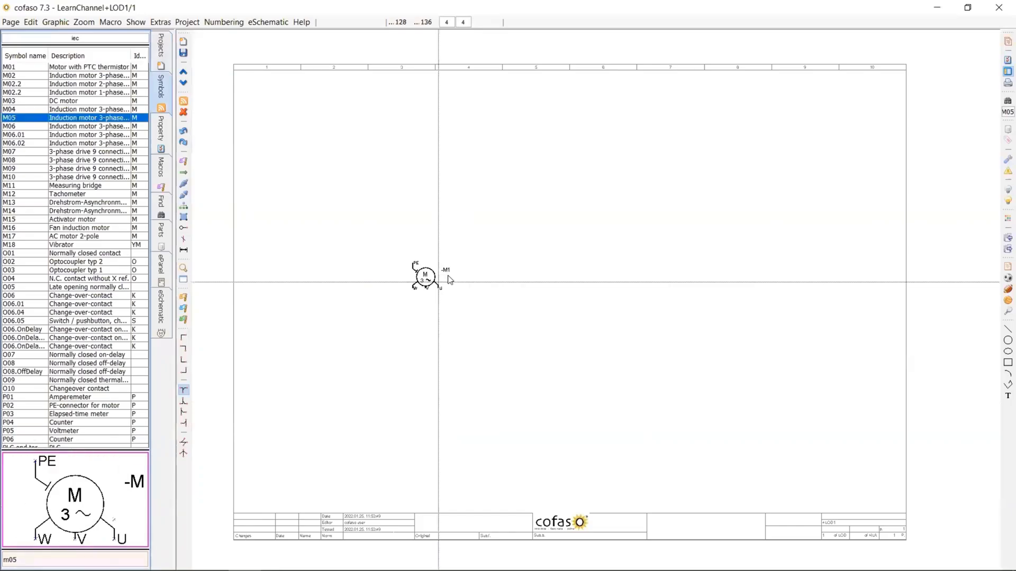
scroll(449, 279, up, 1)
alt+scroll(449, 279, up, 2)
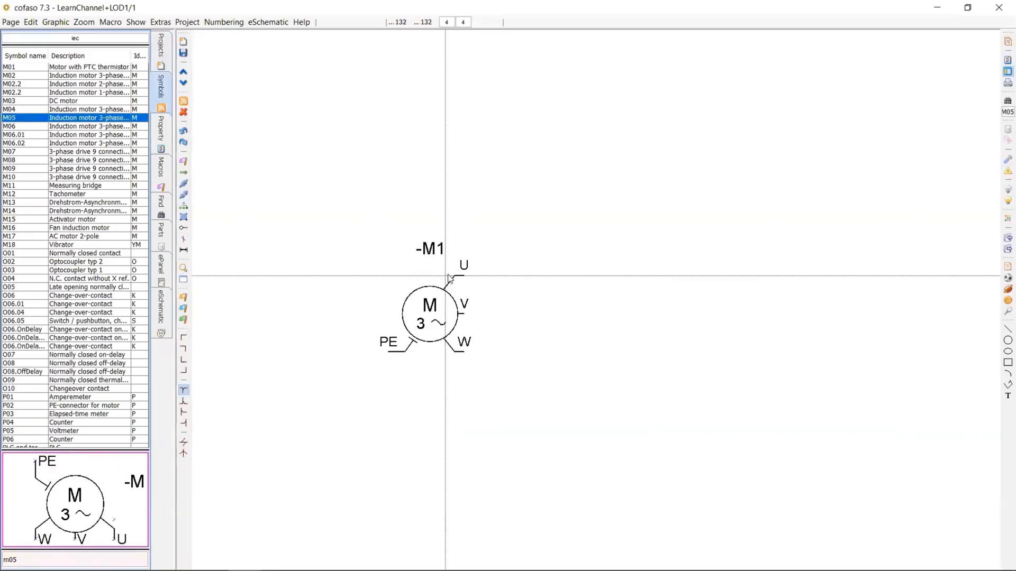
scroll(449, 279, down, 4)
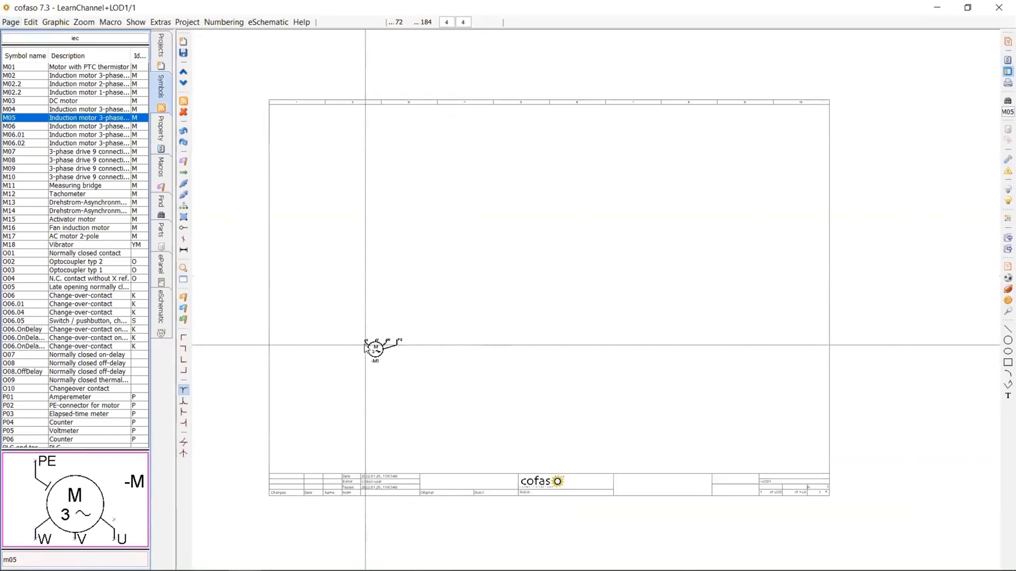
click(349, 345)
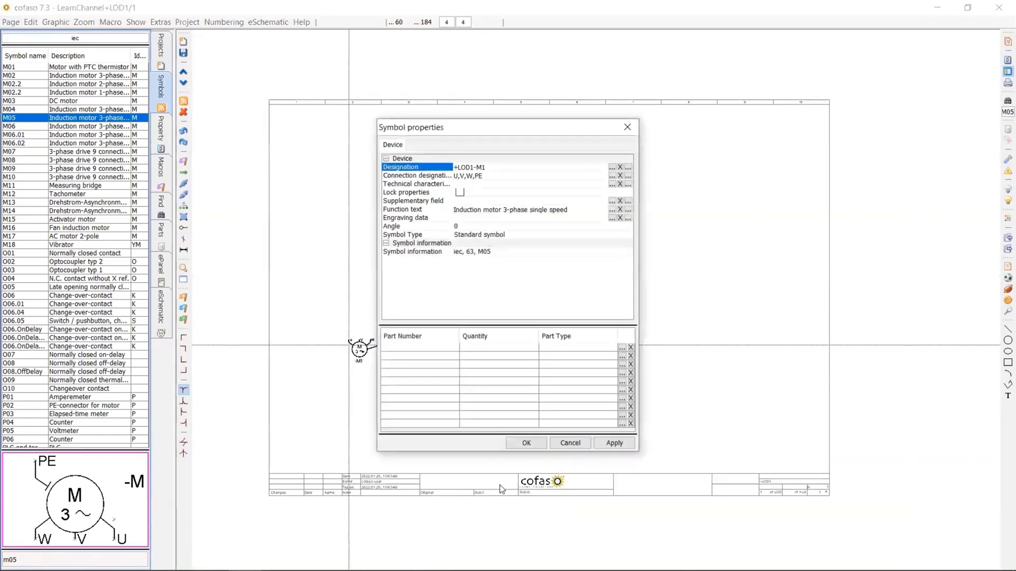
click(524, 443)
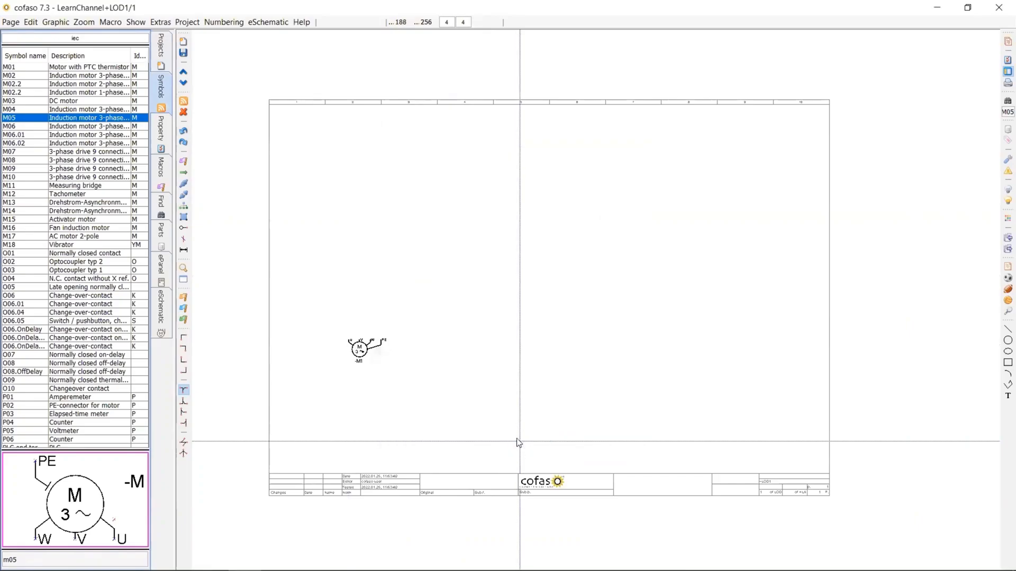
scroll(358, 337, up, 3)
scroll(357, 336, up, 2)
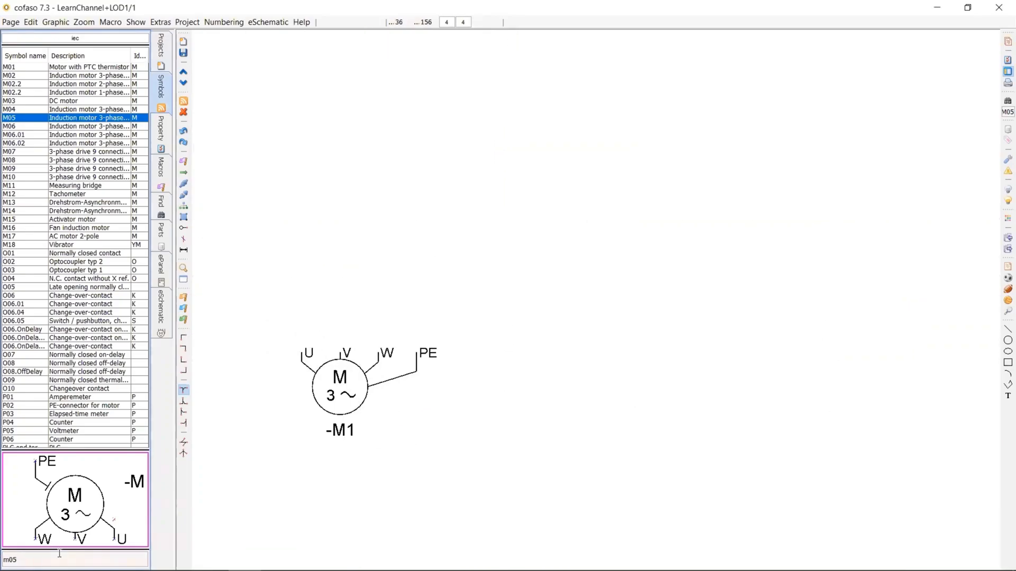
Step: Insert four X01 terminals above the motor's U, V, W and PE leads
text(01)
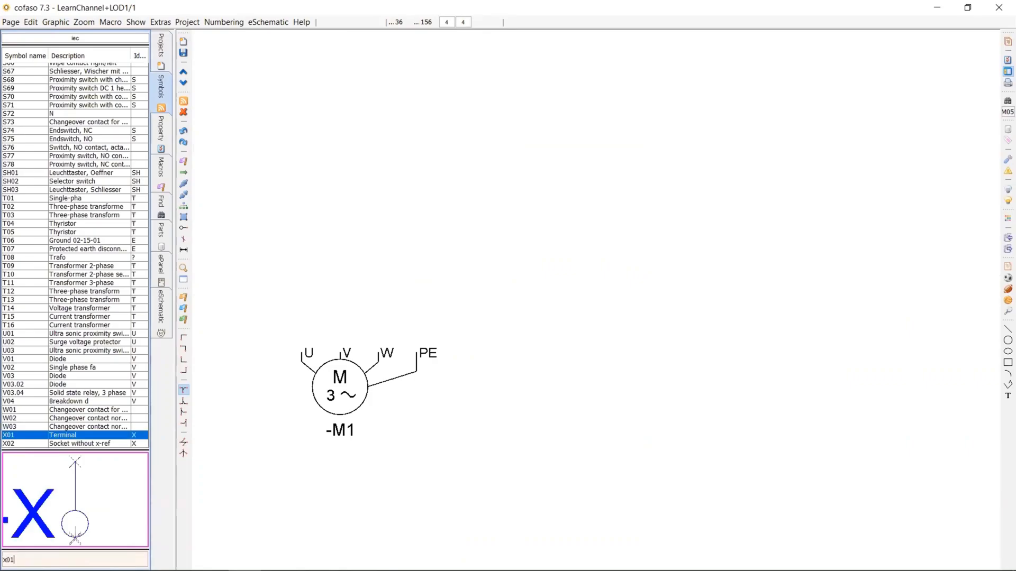
key(Return)
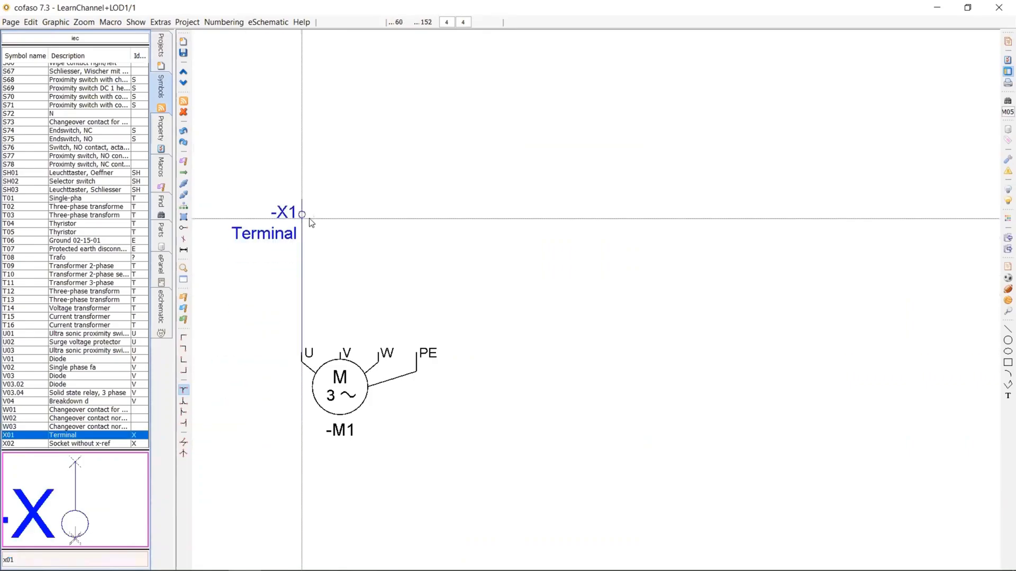
click(306, 207)
click(517, 443)
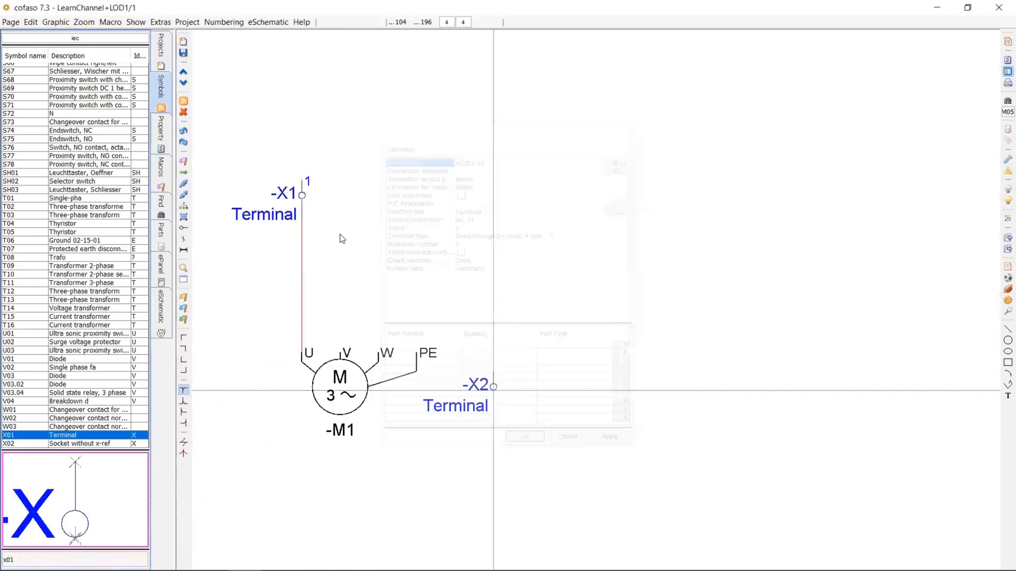
click(339, 200)
click(377, 198)
click(417, 199)
right_click(464, 240)
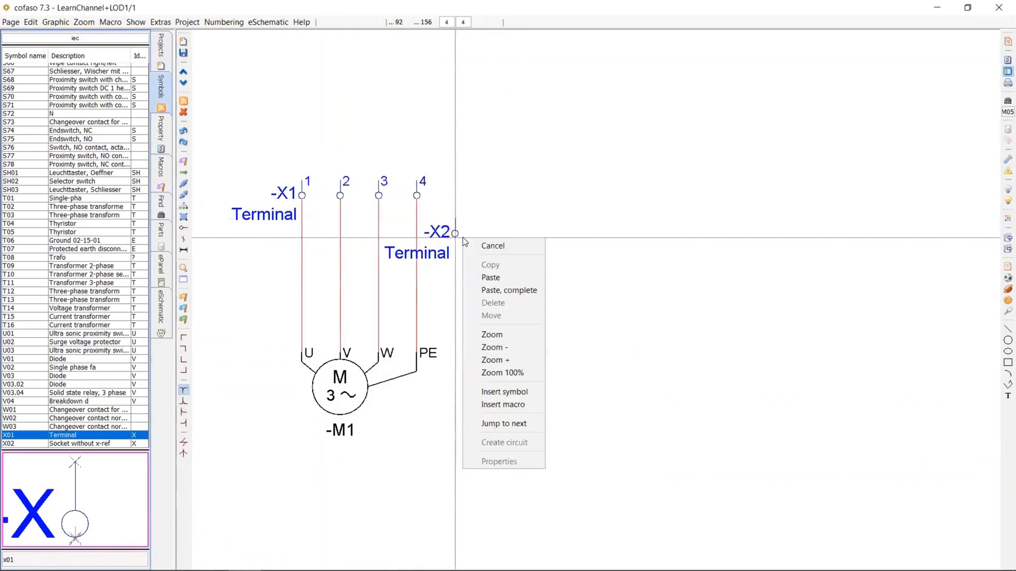
click(491, 246)
Step: Change terminal 4's type to PE Terminal/connector
double_click(417, 195)
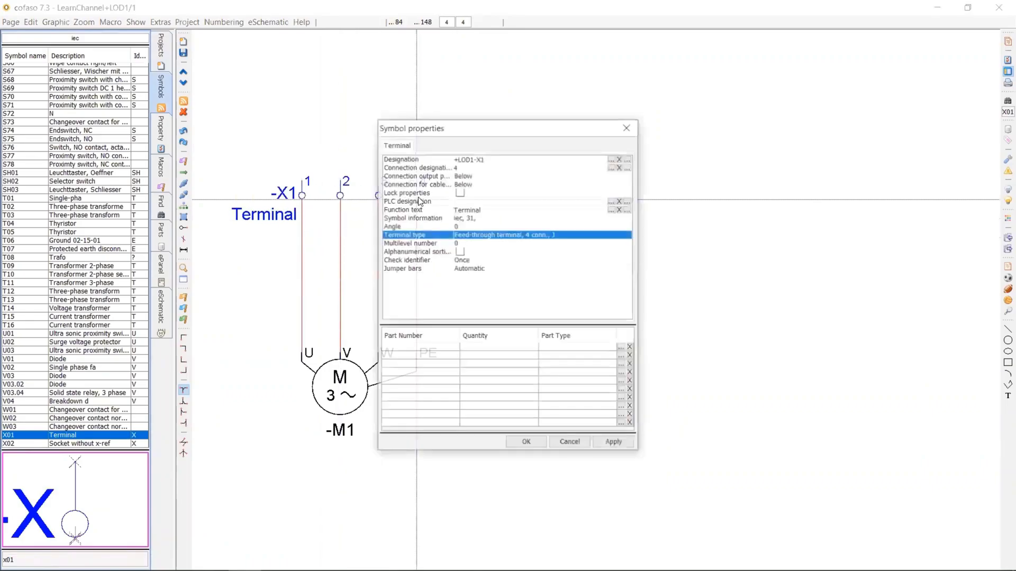
click(467, 235)
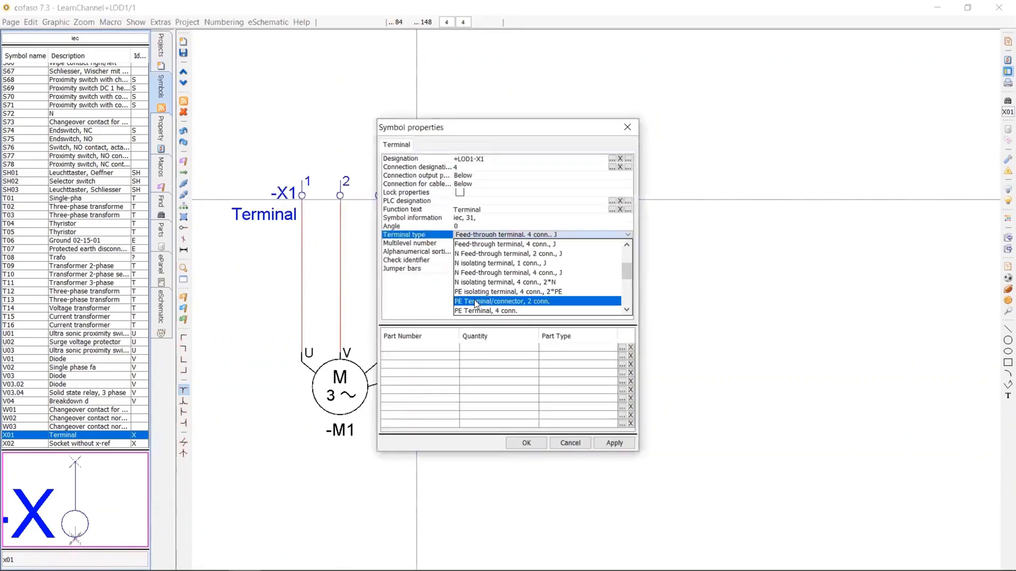
click(478, 301)
click(524, 443)
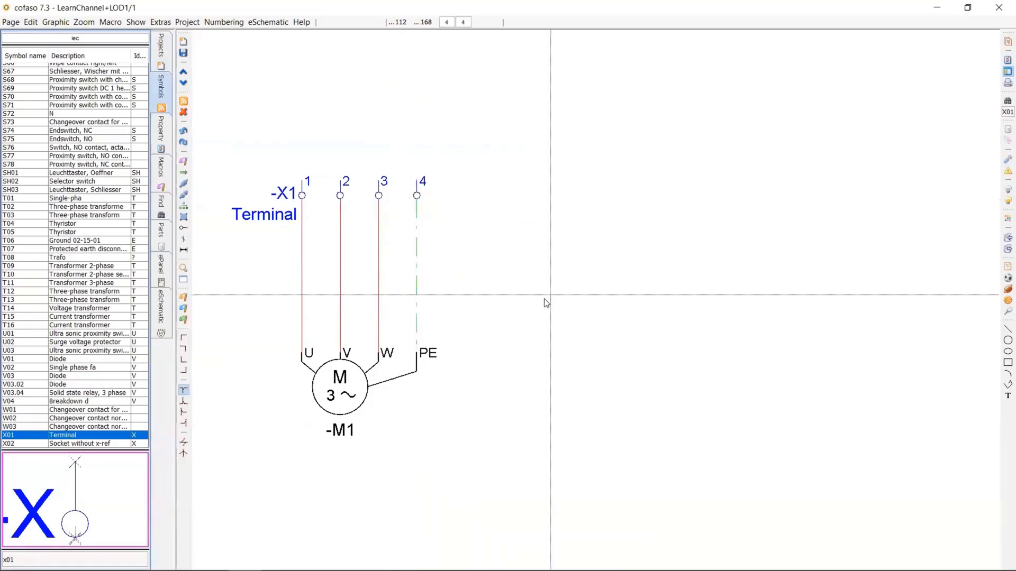
Step: Run terminal numbering so -X1 is numbered 1, 2, 3 and PE
click(238, 26)
click(238, 57)
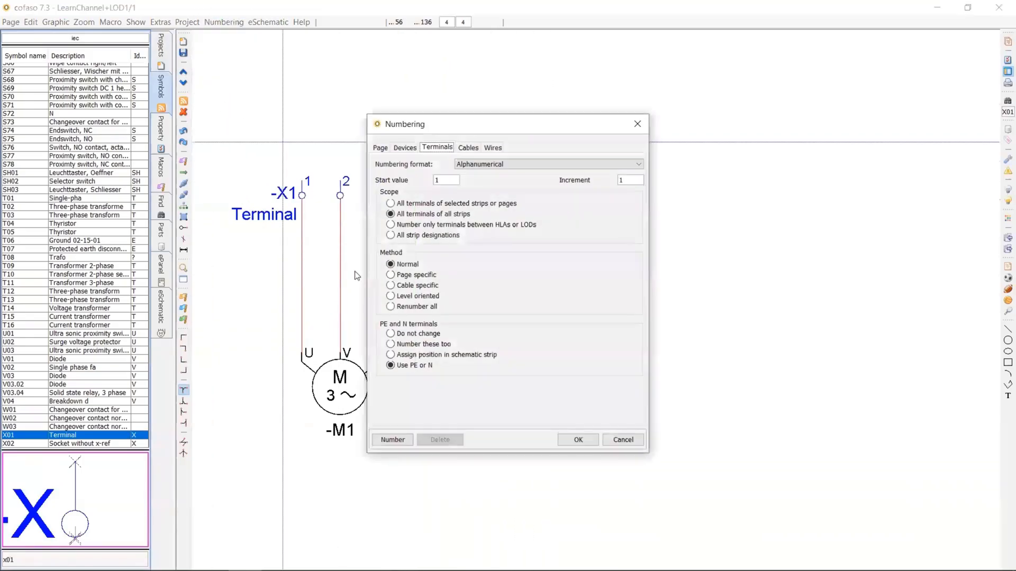
click(397, 442)
click(578, 440)
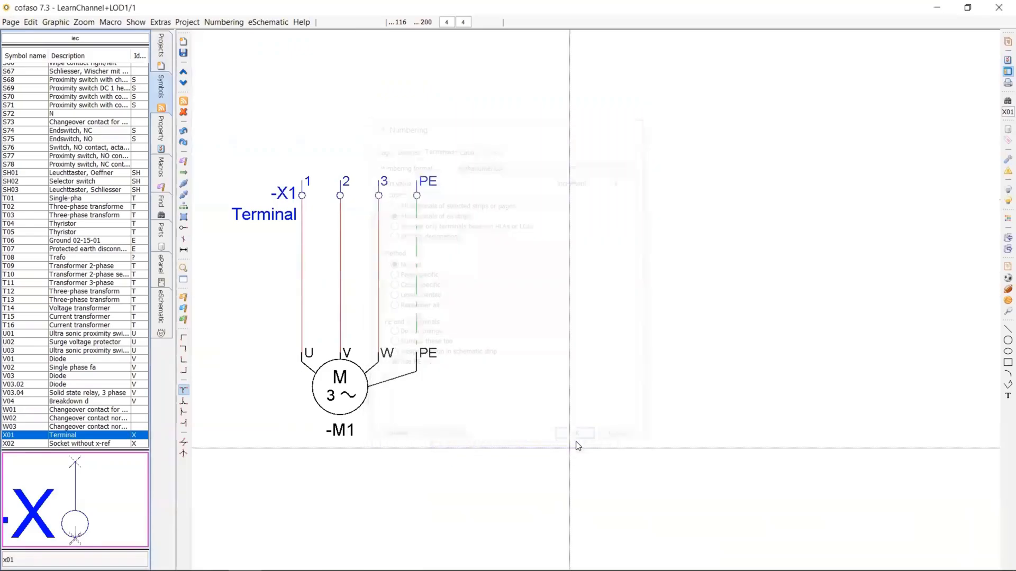
Step: Draw cable -W1 across the motor wires, left of the terminals
click(184, 184)
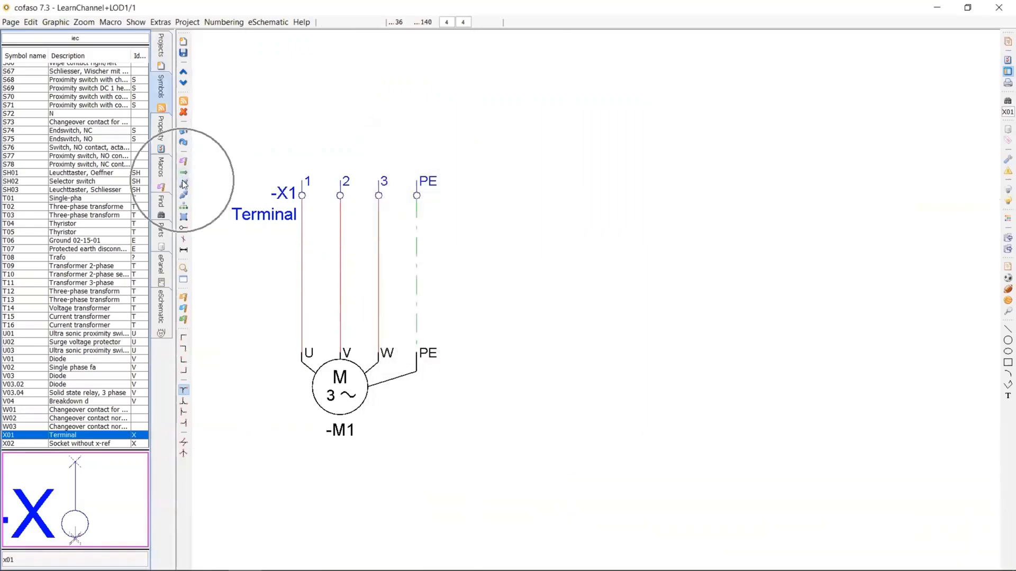
click(282, 238)
click(463, 236)
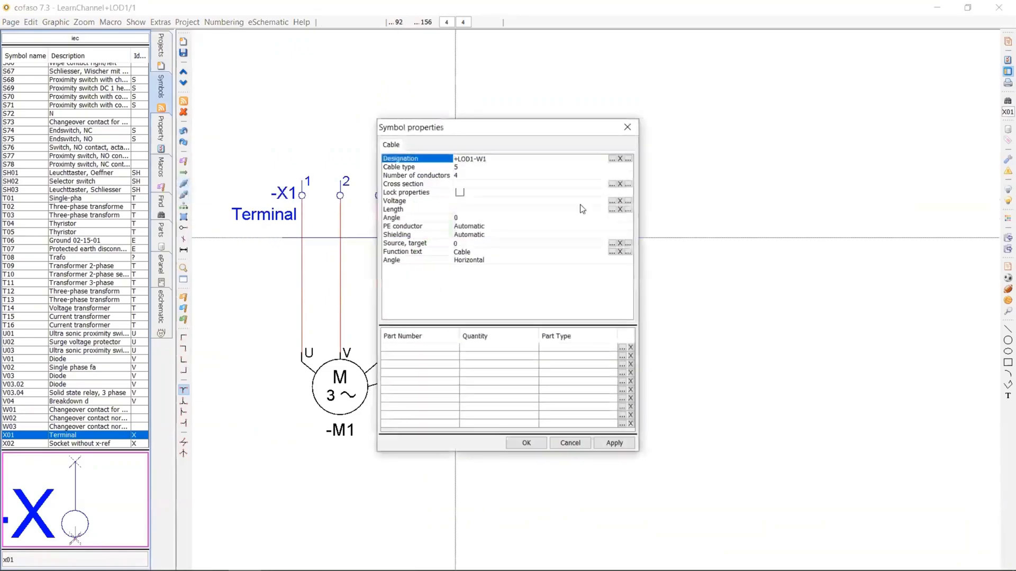
Step: In Parts management, select Electrical > Cables > Cable1 and view its product details
click(622, 350)
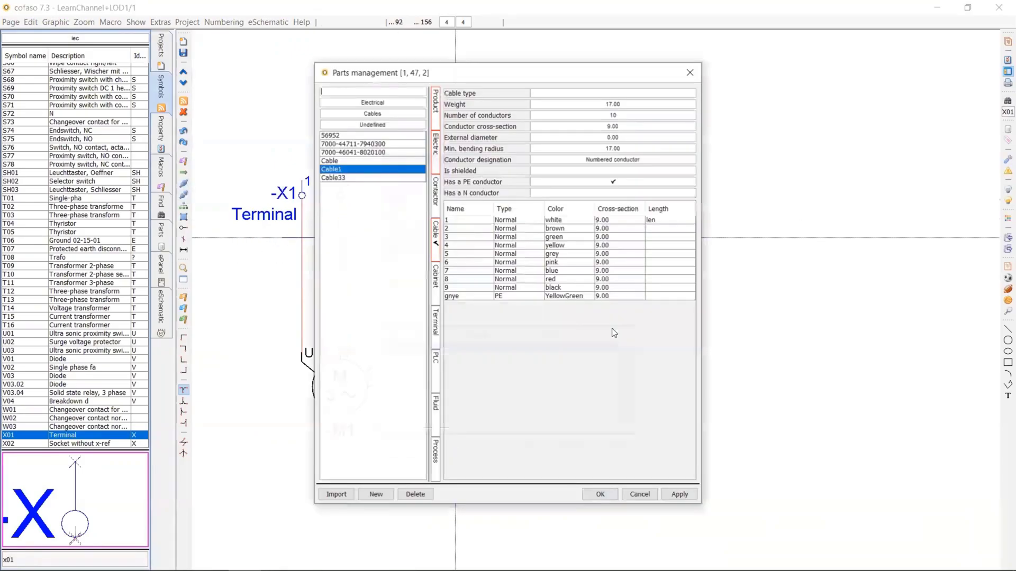
click(339, 101)
click(339, 111)
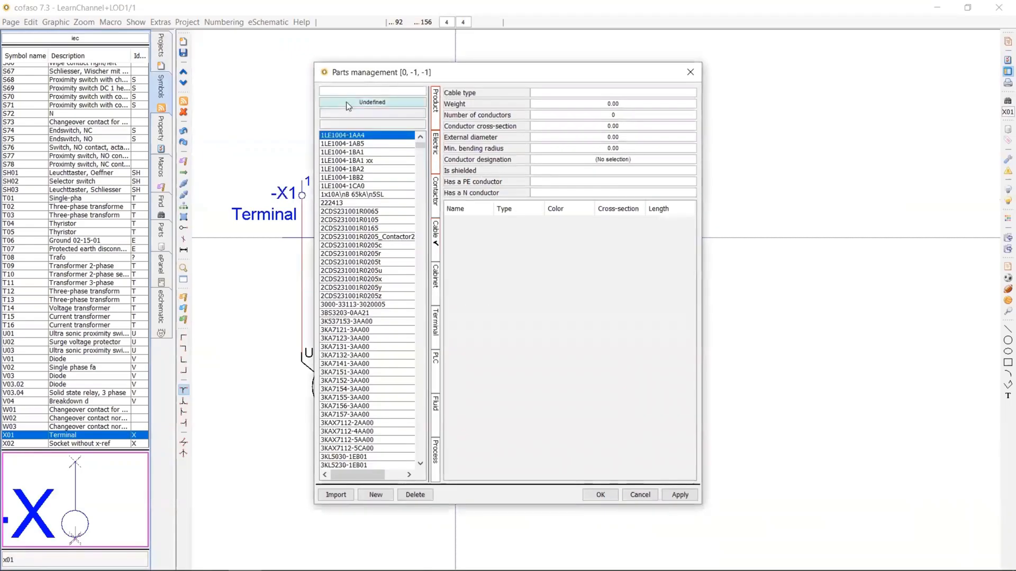
click(345, 103)
click(326, 123)
click(349, 113)
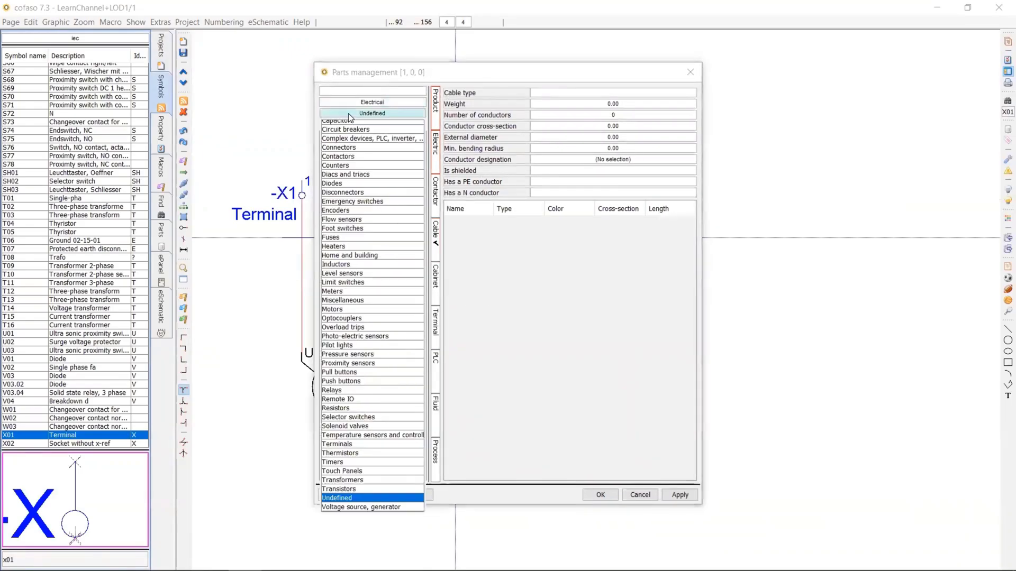
click(347, 124)
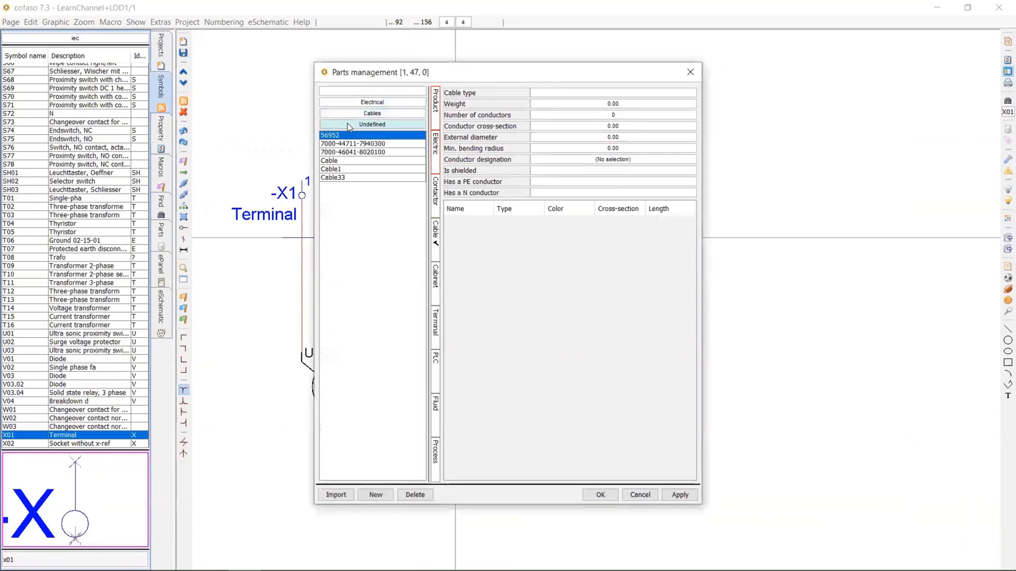
click(339, 170)
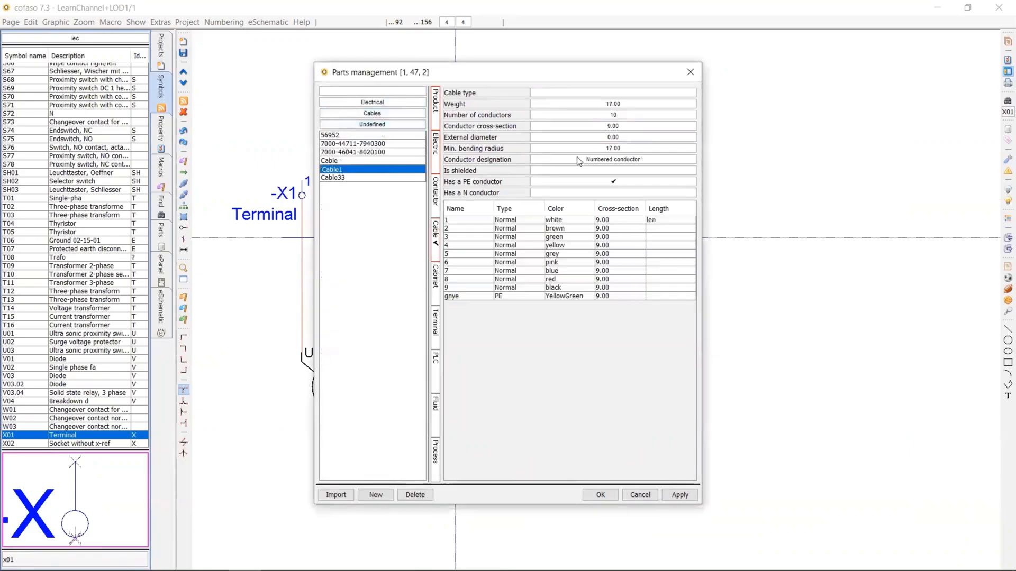
click(439, 108)
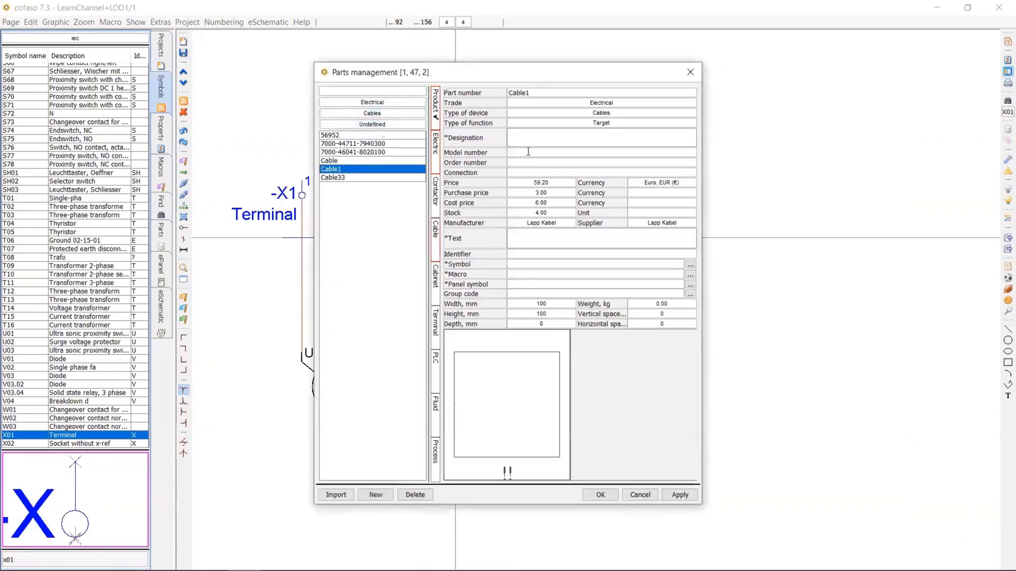
Step: Keep Lapp Kabel as Cable1's manufacturer and return to its conductor list
click(540, 223)
scroll(540, 226, up, 3)
click(540, 226)
click(436, 241)
scroll(626, 118, up, 14)
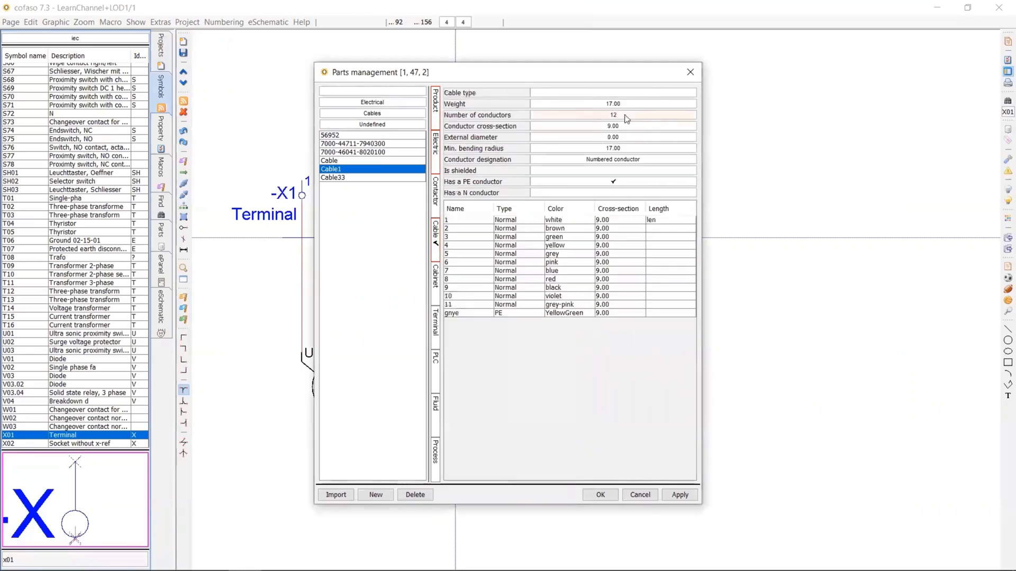
scroll(626, 119, down, 14)
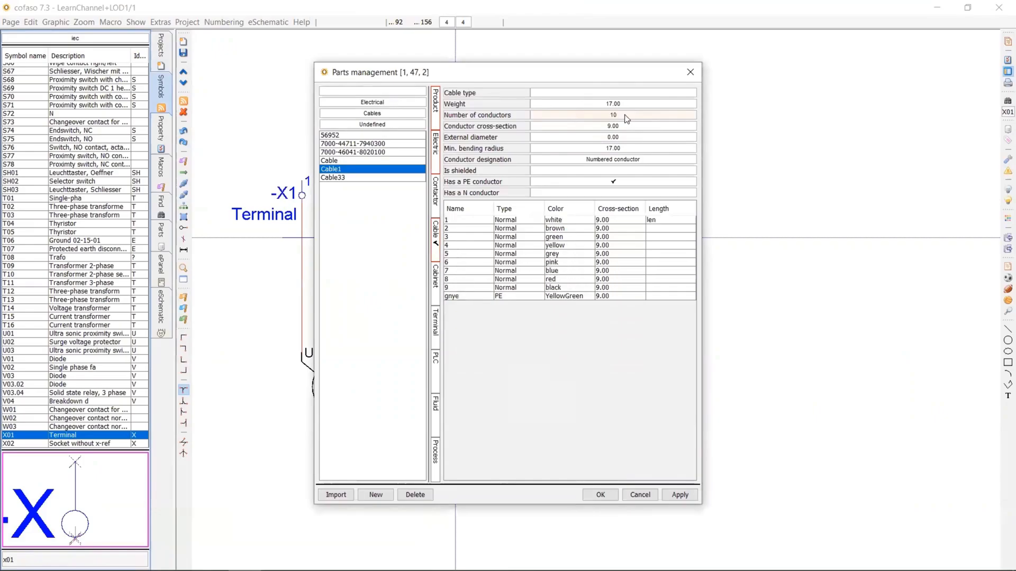
Step: Set Cable1 to Numbered conductor designation with an N conductor, and accept it
click(614, 159)
click(613, 159)
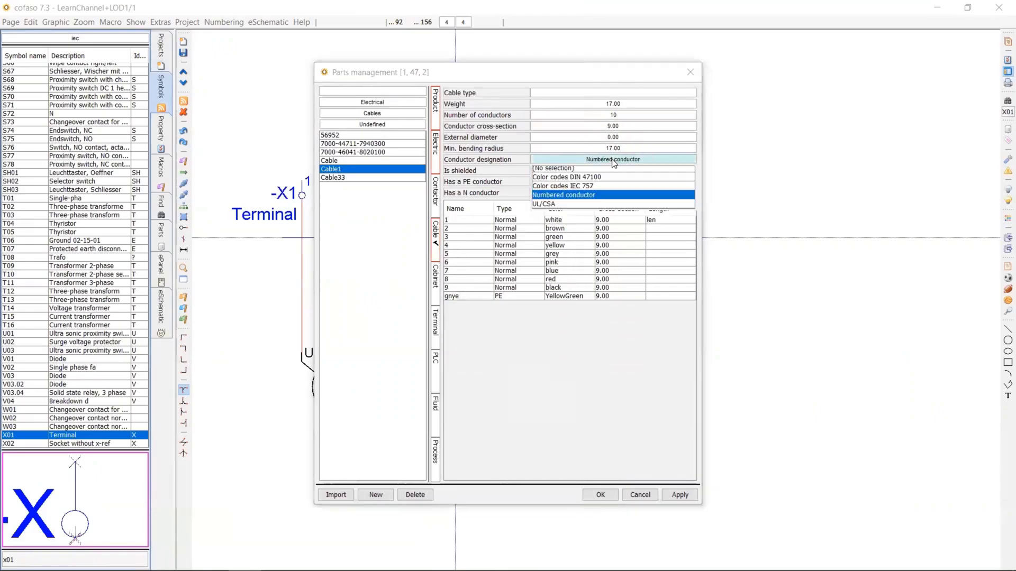
click(552, 179)
click(467, 271)
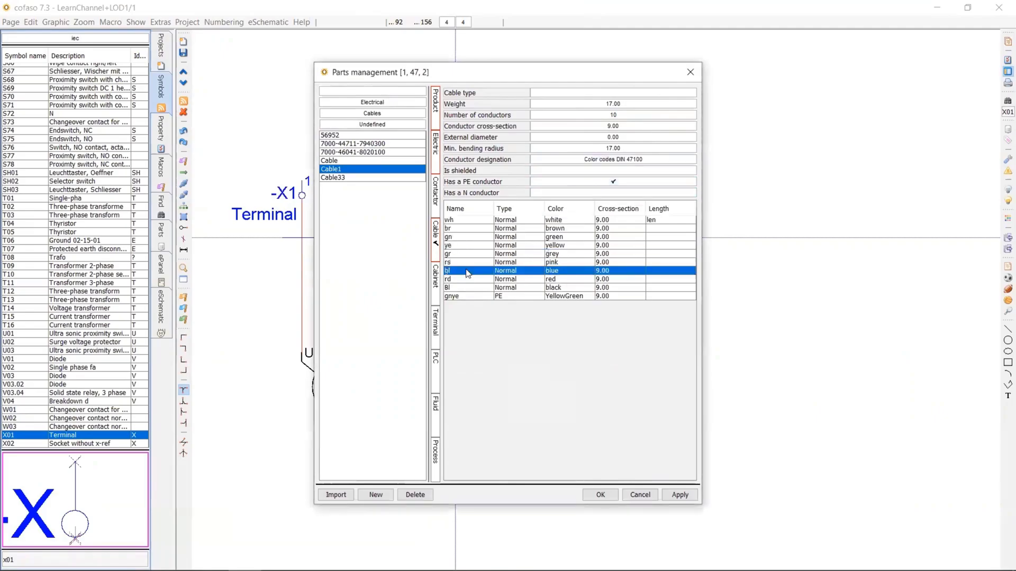
click(467, 291)
click(614, 159)
click(614, 159)
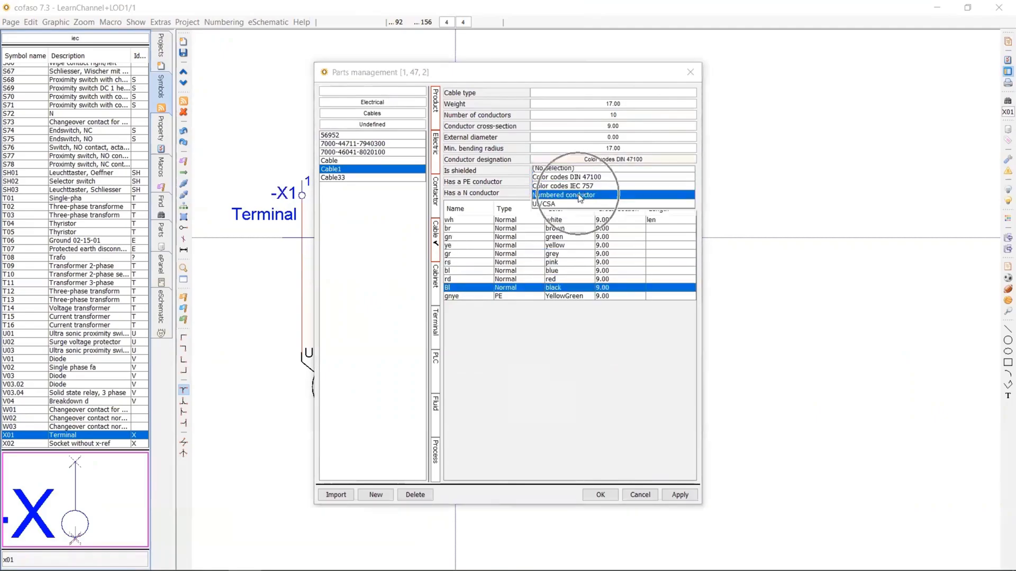
click(577, 194)
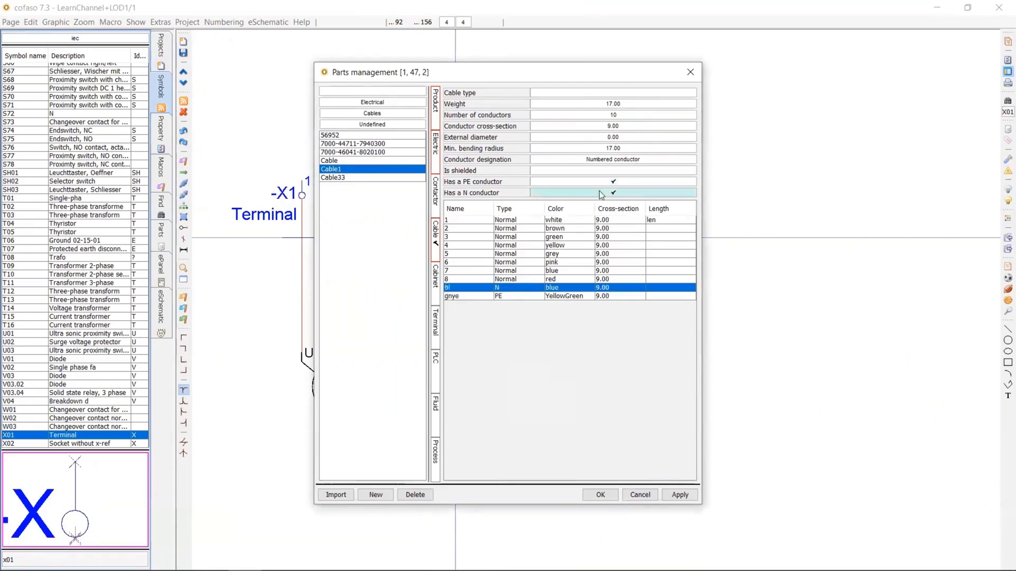
click(593, 498)
Step: Apply the -W1 cable properties and shift the cable slightly lower
click(527, 443)
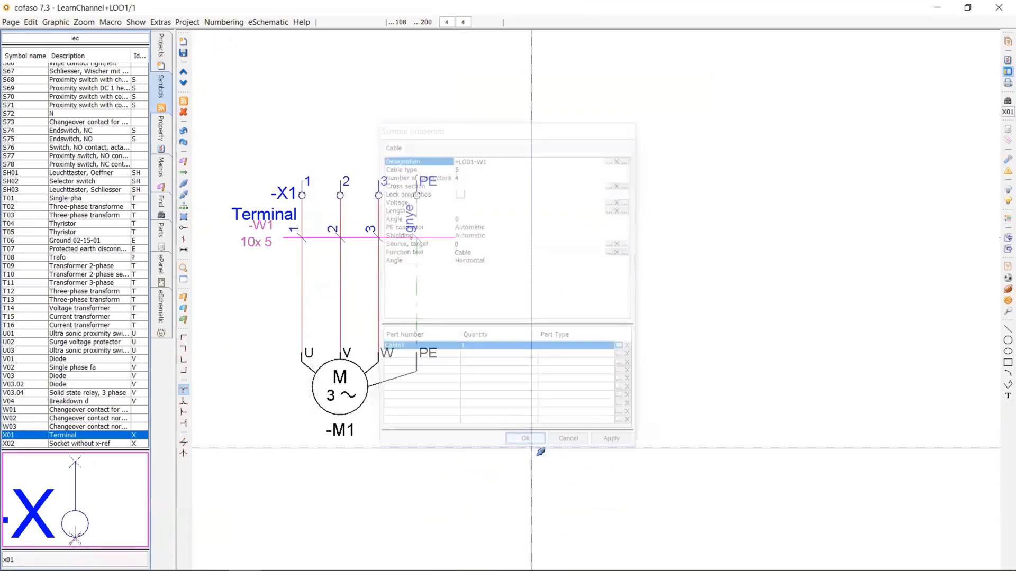
mouse_move(362, 238)
mouse_down()
mouse_move(362, 281)
mouse_move(356, 233)
mouse_up()
scroll(552, 301, down, 4)
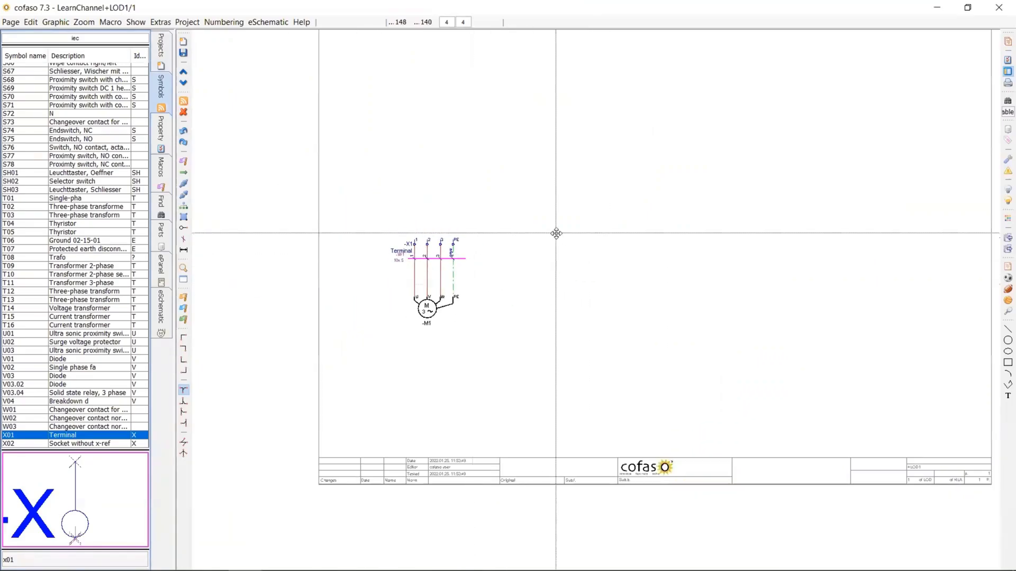
Step: Place Q03.Man switchgear -Q1 above the motor wires and join the PE line with a junction
double_click(80, 552)
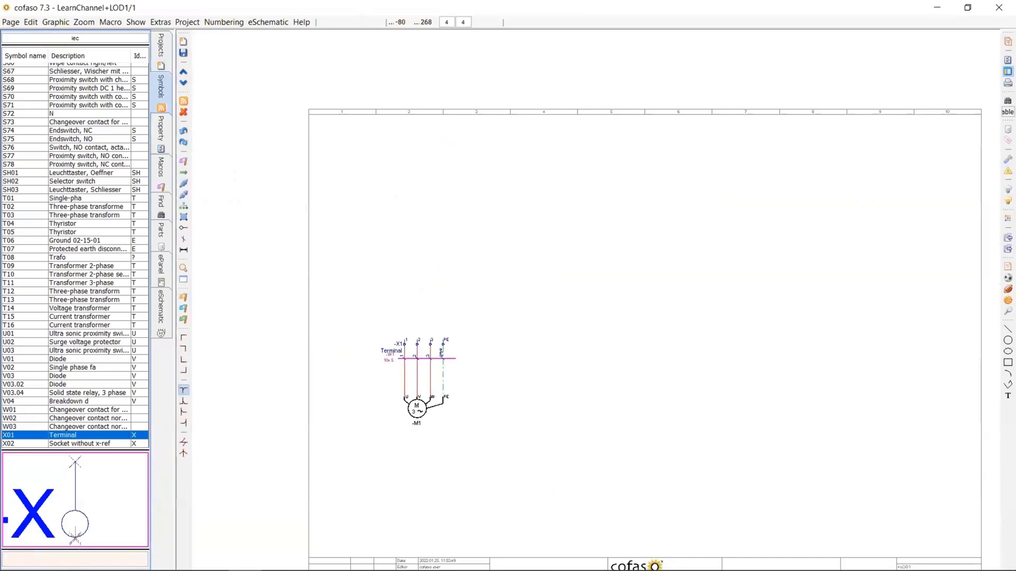
text(q03)
drag(130, 523, 403, 183)
click(526, 443)
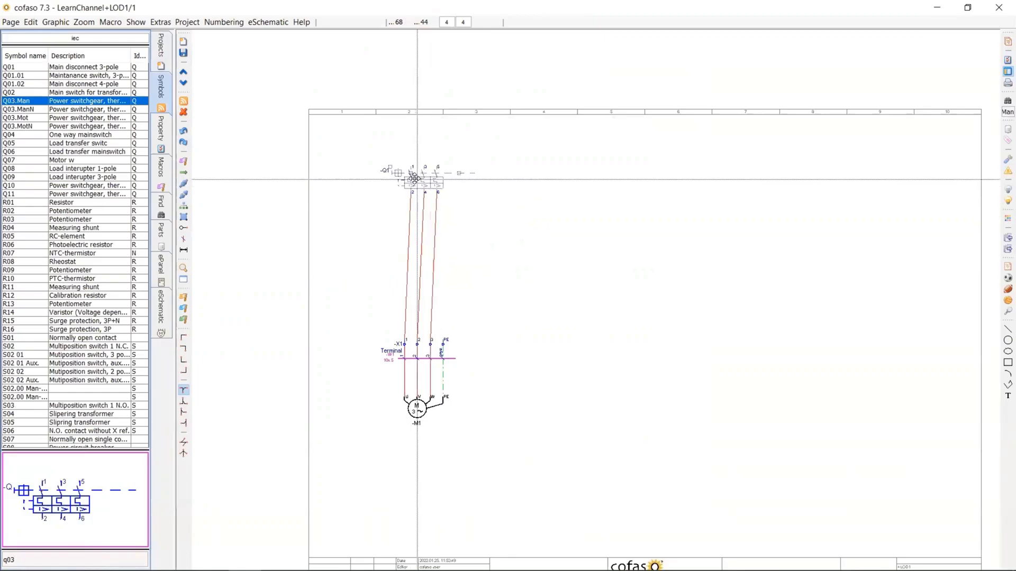
key(Escape)
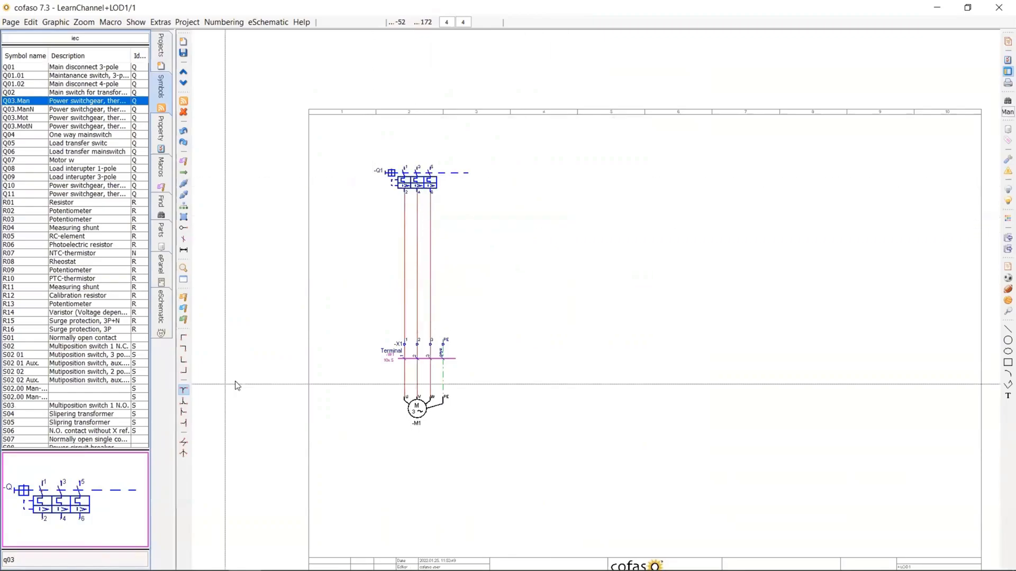
click(184, 392)
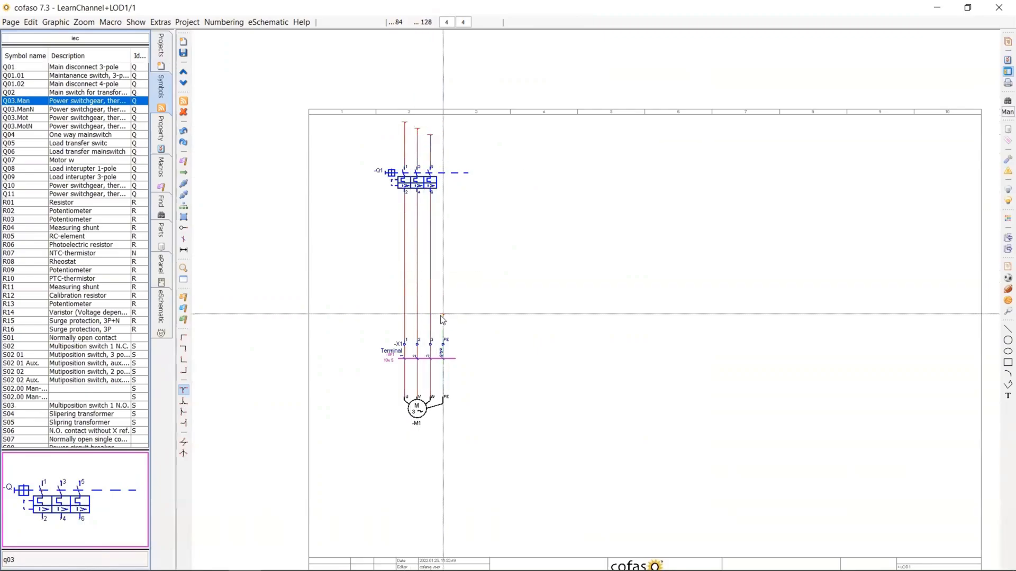
click(443, 328)
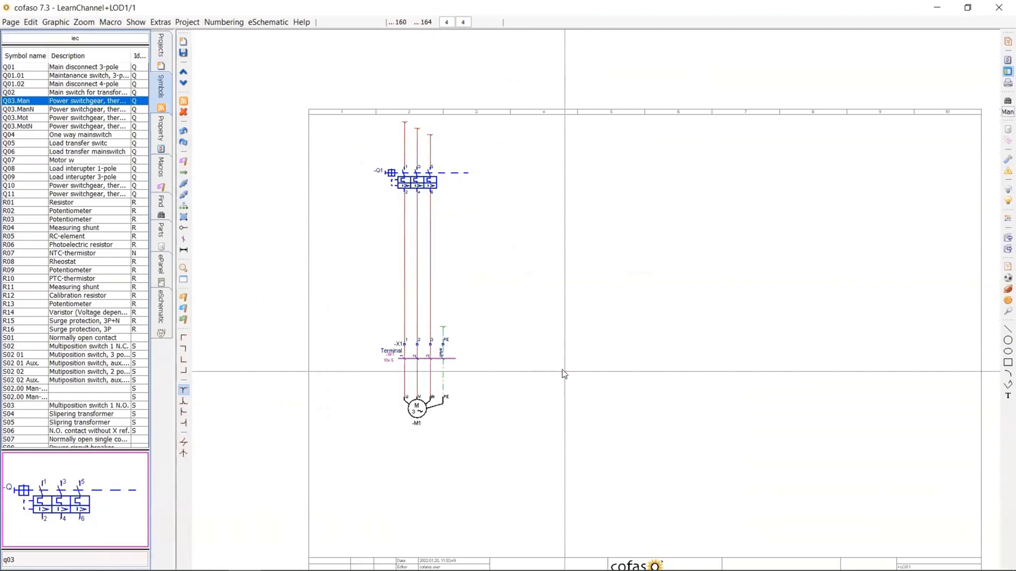
Step: Copy the motor feeder and paste three copies to the right as -Q2/-M2, -Q3/-M3, -Q4/-M4
right_click(418, 416)
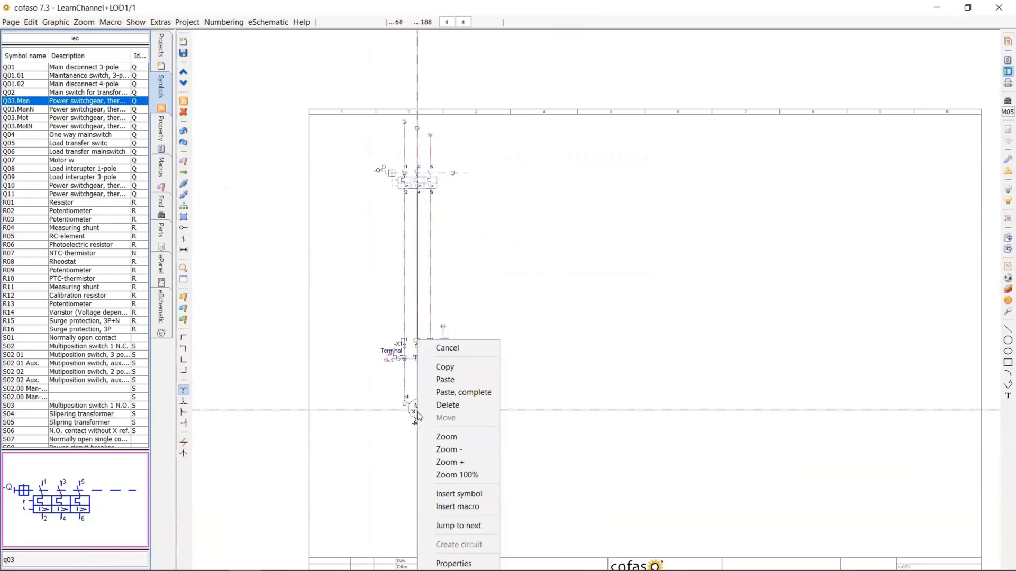
click(483, 317)
right_click(533, 244)
click(560, 277)
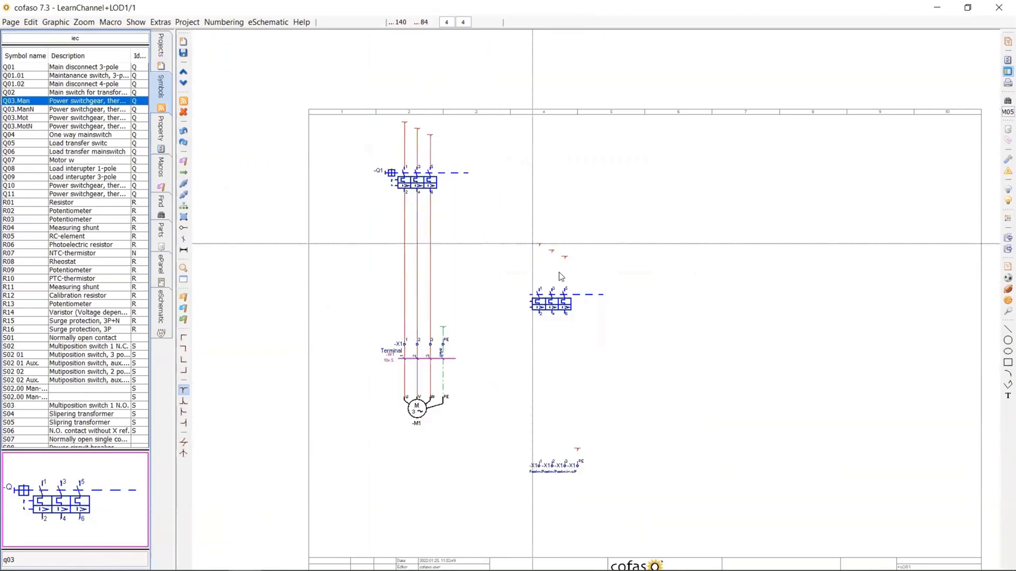
click(521, 126)
click(636, 126)
click(767, 128)
scroll(485, 104, up, 3)
scroll(767, 220, right, 5)
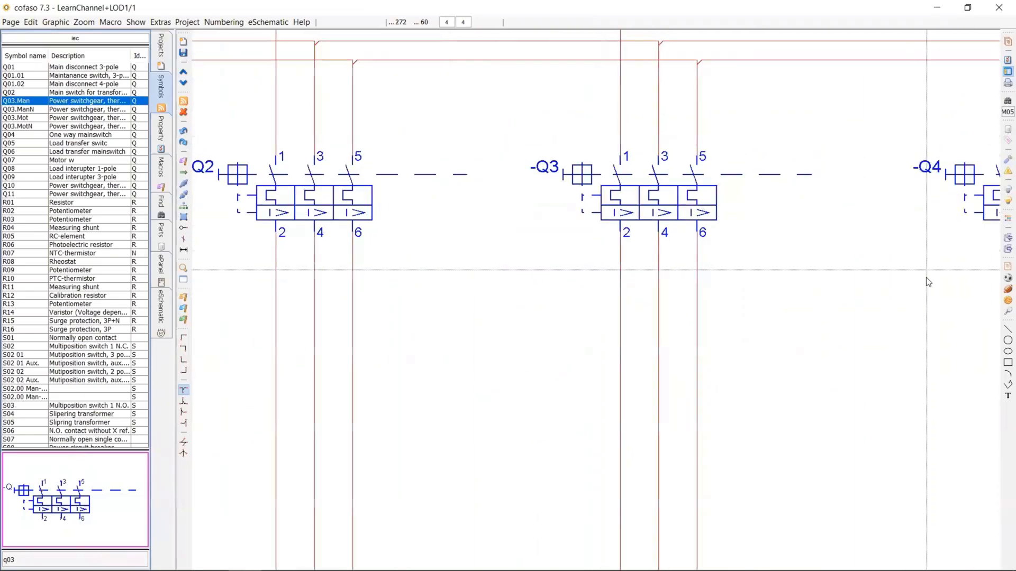
scroll(540, 158, right, 5)
scroll(551, 324, down, 3)
scroll(496, 439, down, 2)
scroll(752, 288, up, 5)
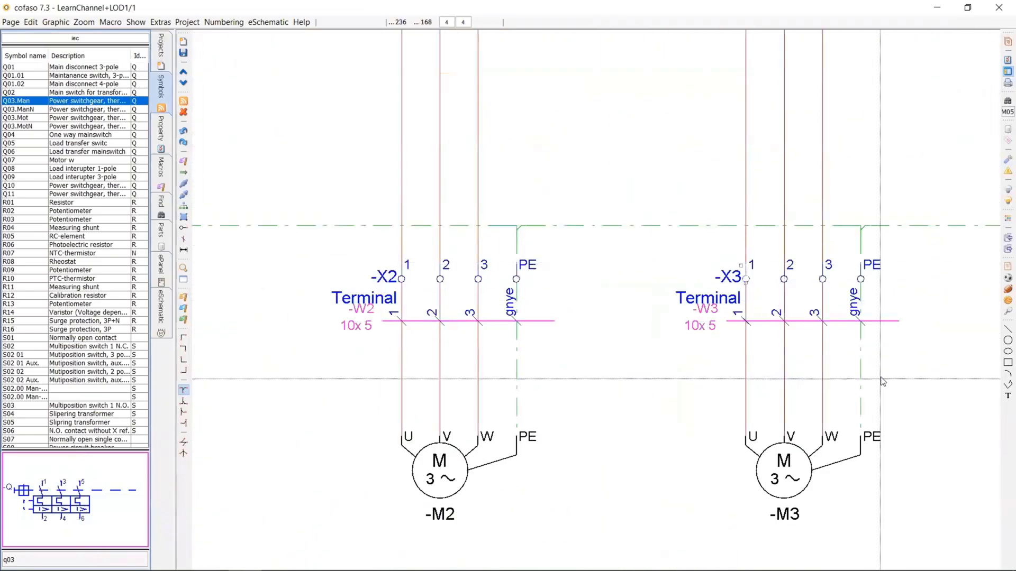
scroll(670, 297, right, 3)
scroll(503, 386, down, 3)
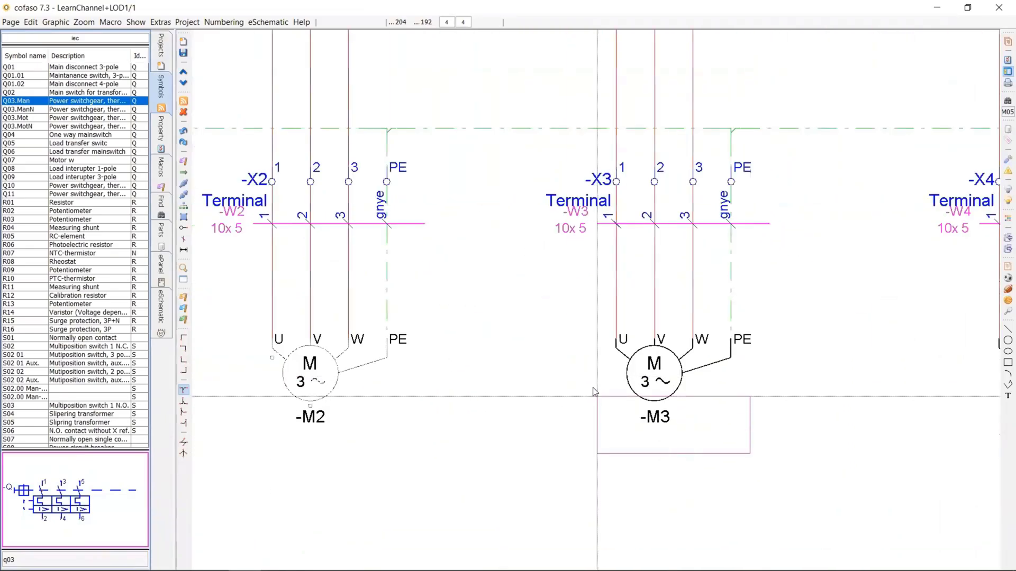
scroll(595, 390, right, 6)
scroll(356, 417, down, 6)
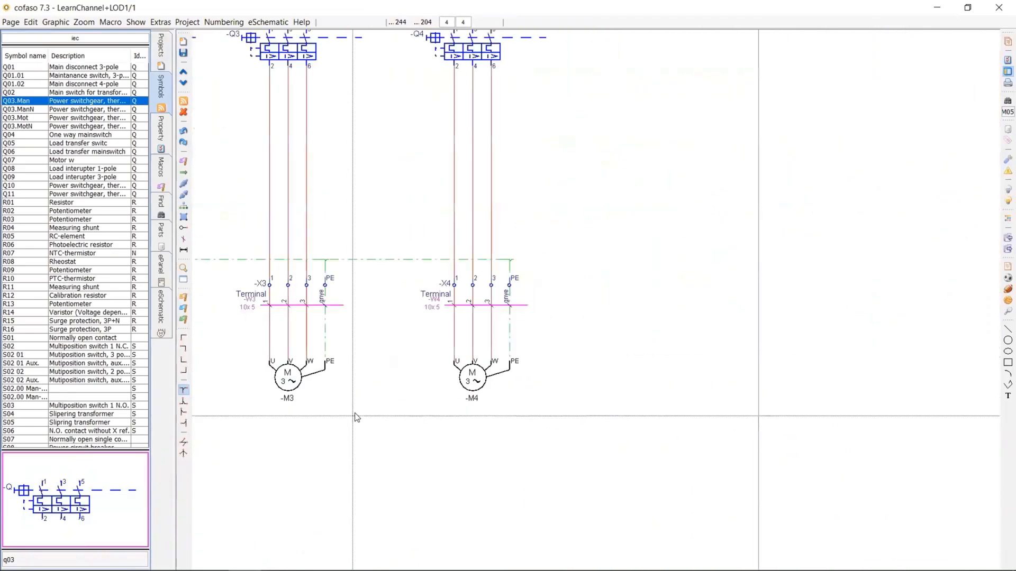
Step: Pick the Oklar supply-arrow macro from the Window macro folder
click(160, 168)
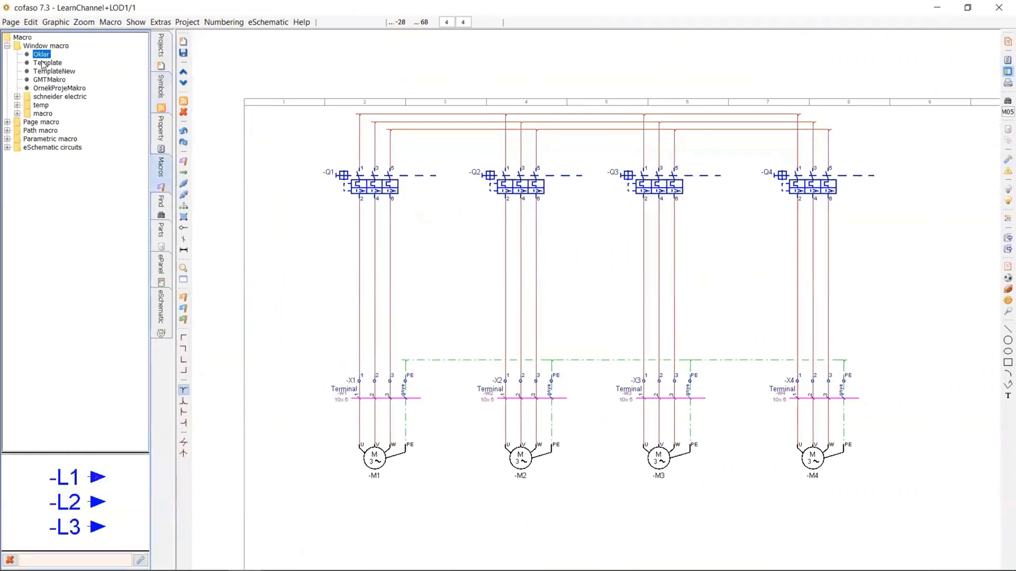
click(8, 46)
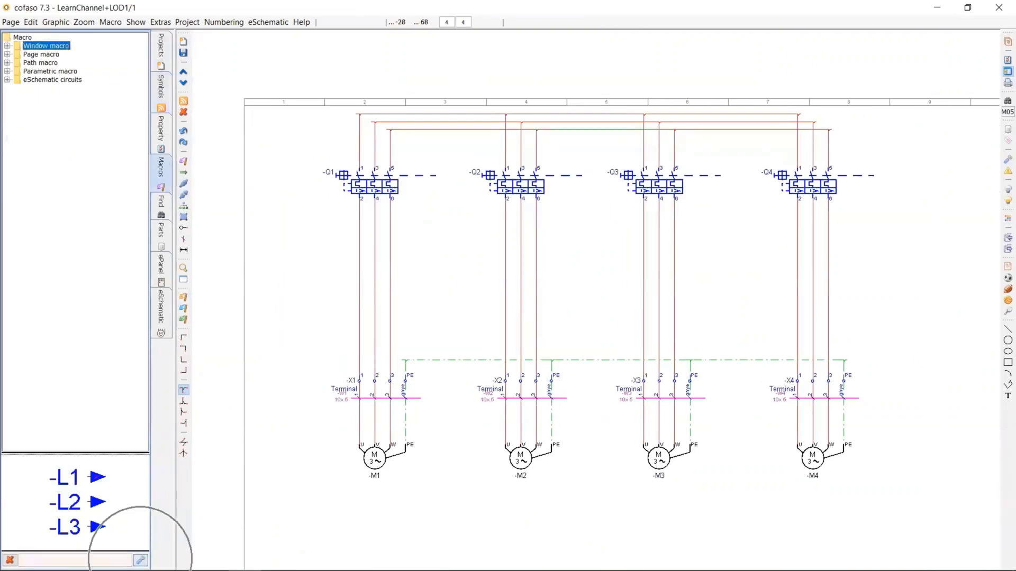
key(Return)
click(140, 560)
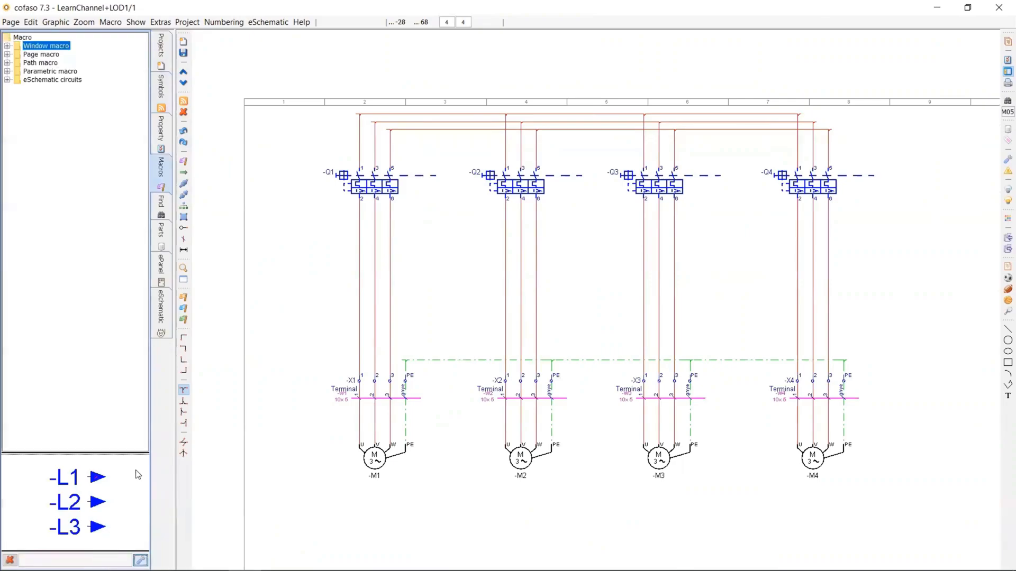
double_click(39, 49)
click(43, 63)
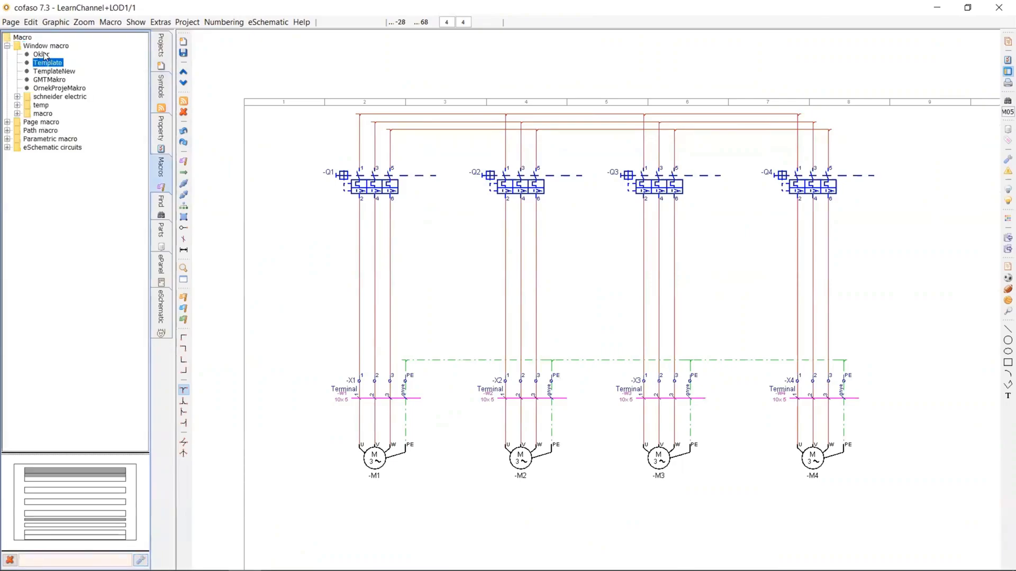
click(42, 55)
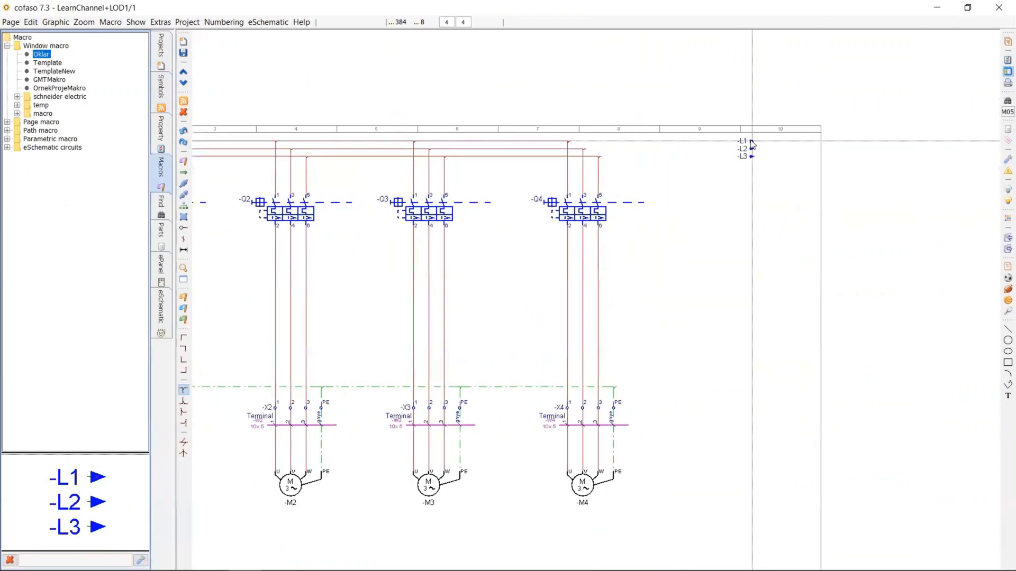
Step: Place the Oklar L1/L2/L3 arrows at column 10, then box-select all four motor circuits
scroll(752, 144, up, 2)
click(752, 142)
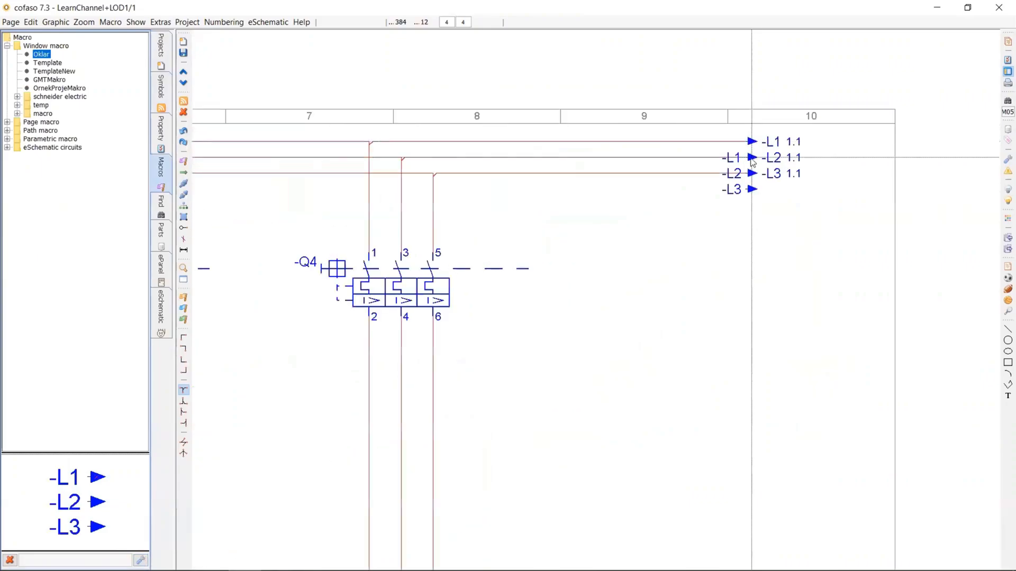
scroll(749, 223, down, 3)
drag(400, 155, 804, 480)
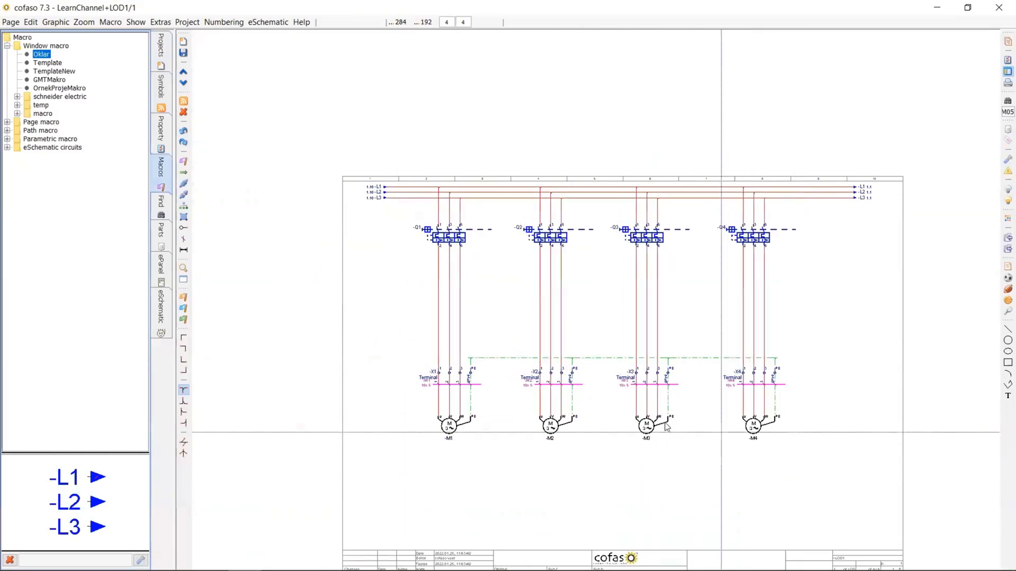
Step: Place a PE potential arrow at the left end of the earth line
click(183, 174)
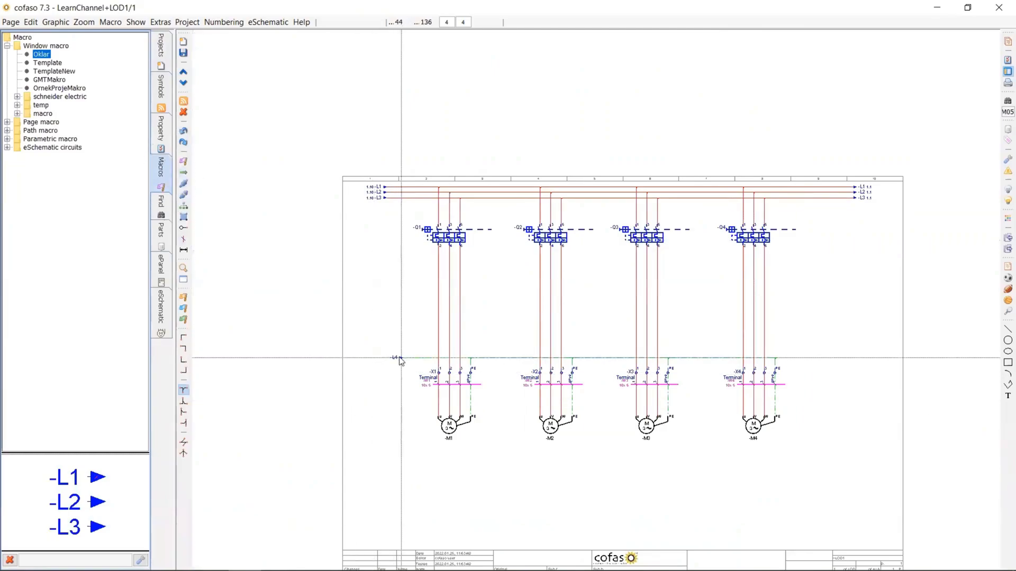
click(385, 358)
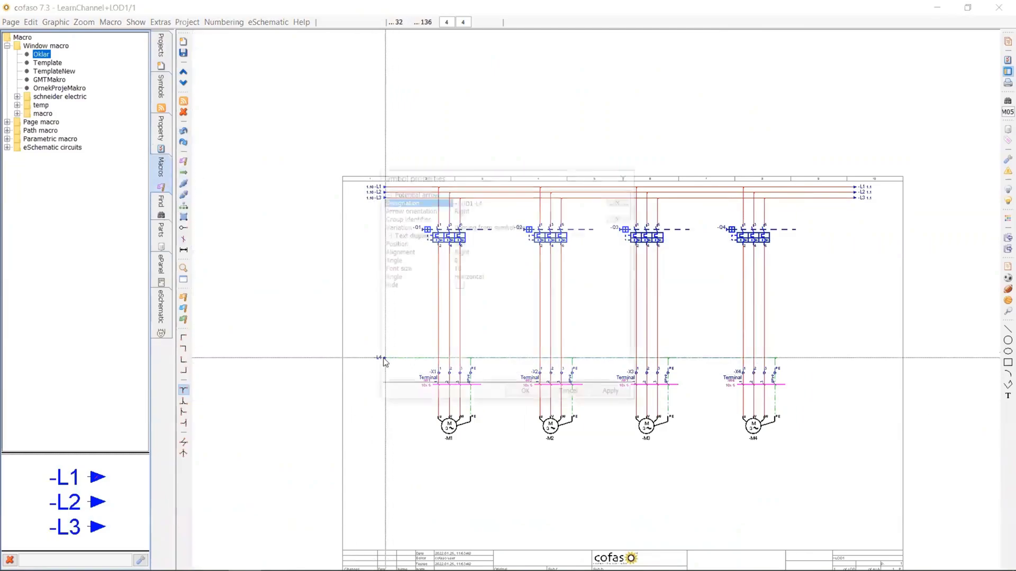
text(PE)
key(Return)
click(523, 395)
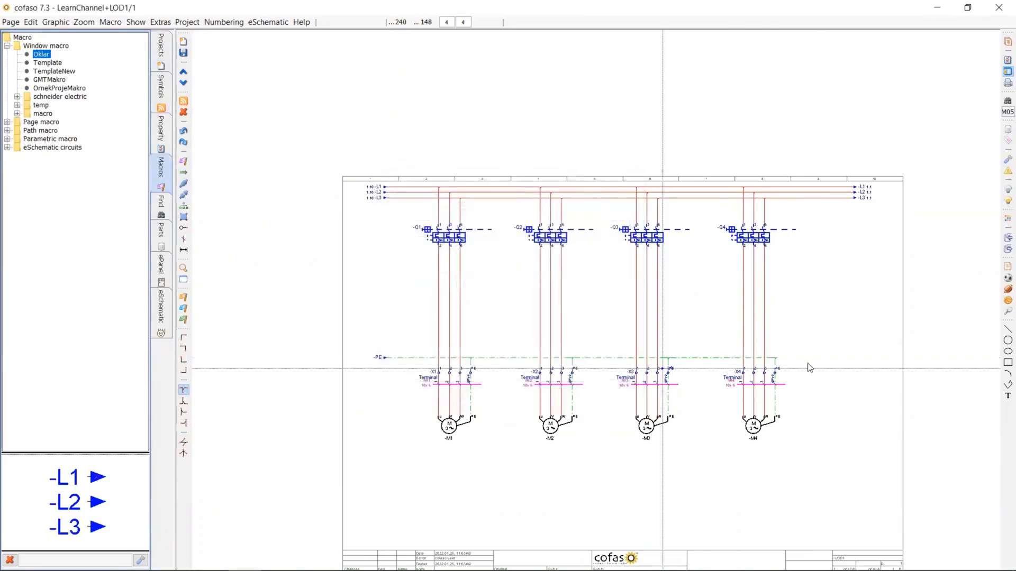
Step: Add a matching PE arrow at the right end, choosing PE from the designation list
click(855, 358)
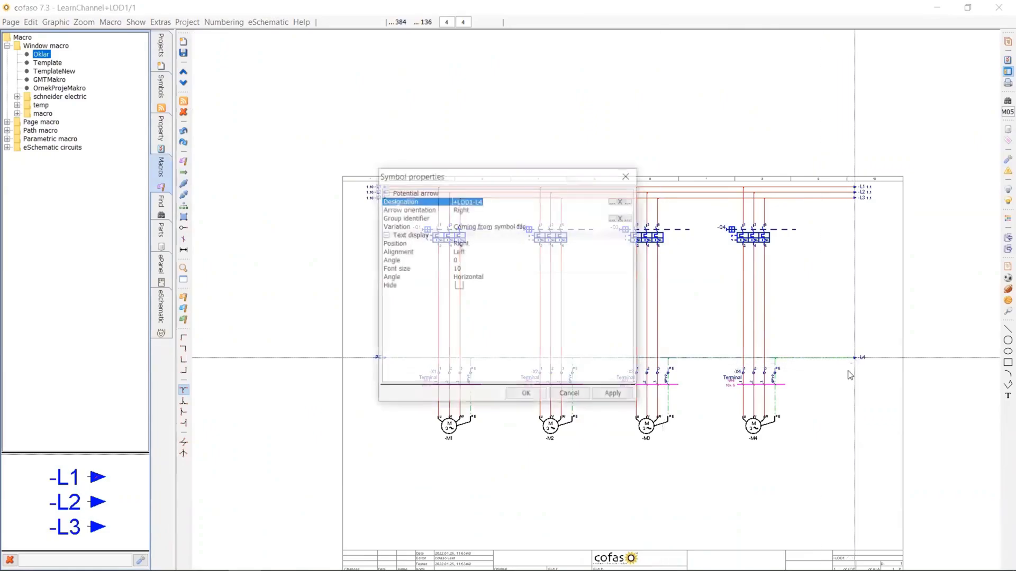
click(614, 202)
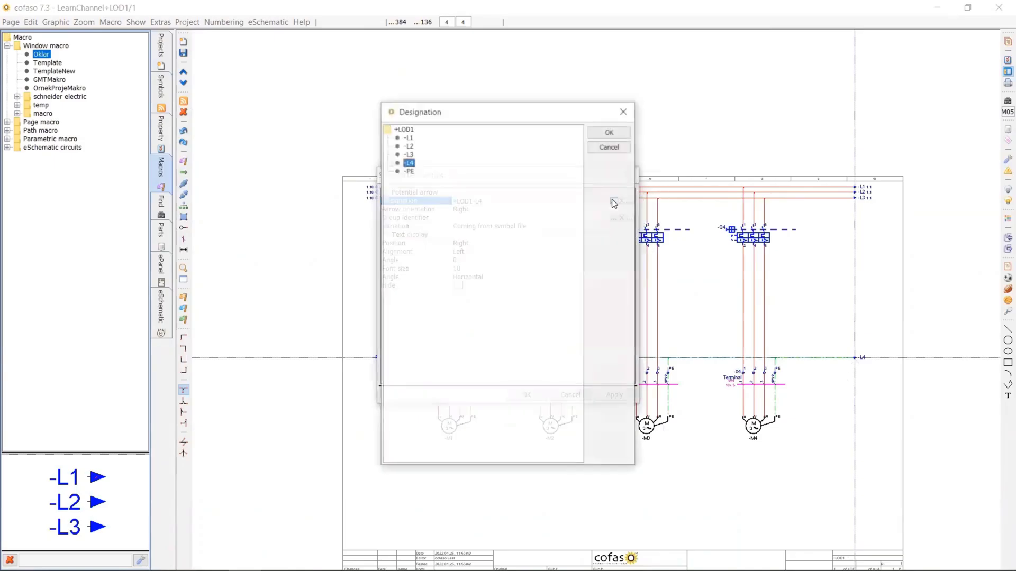
click(597, 134)
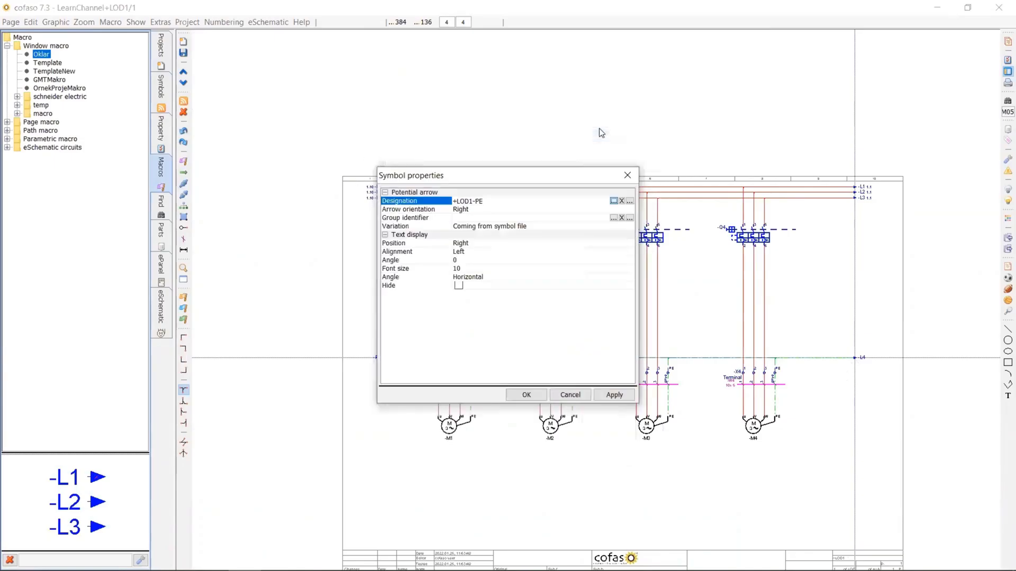
click(526, 394)
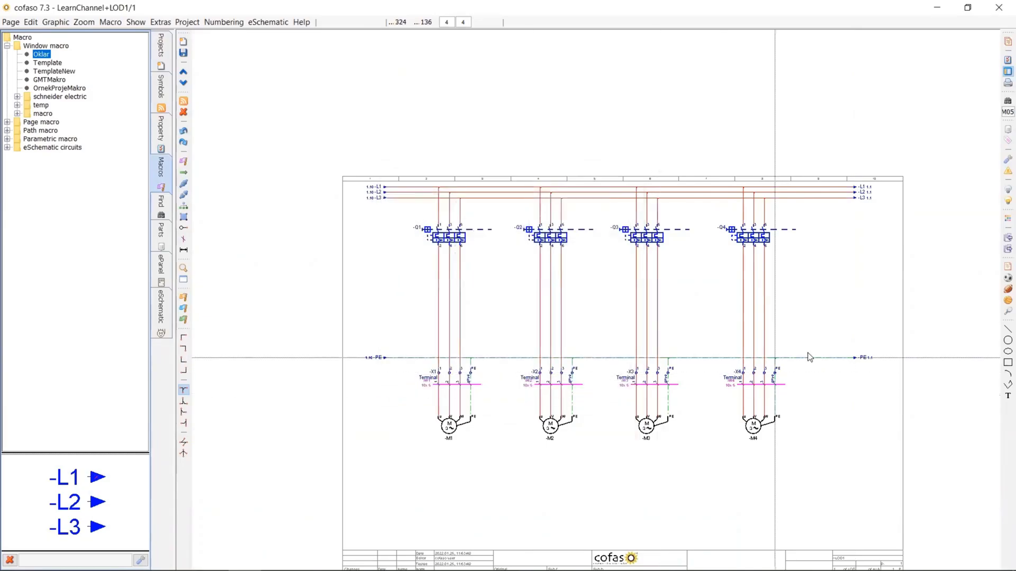
scroll(845, 357, up, 3)
scroll(762, 401, down, 3)
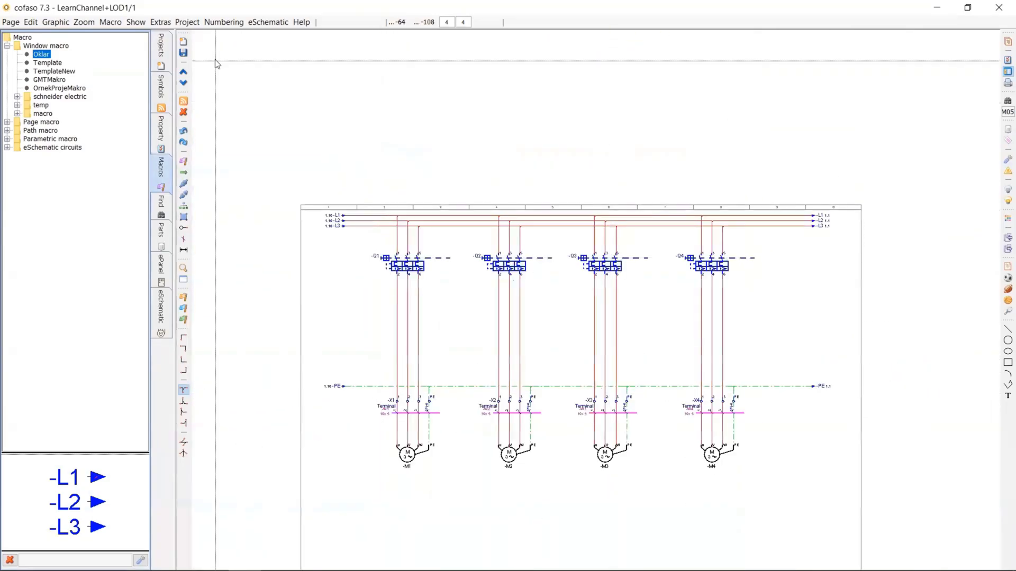
click(161, 53)
Step: Add page LOD1/2, saving page 1, and place a contactor symbol on it
click(185, 42)
click(483, 305)
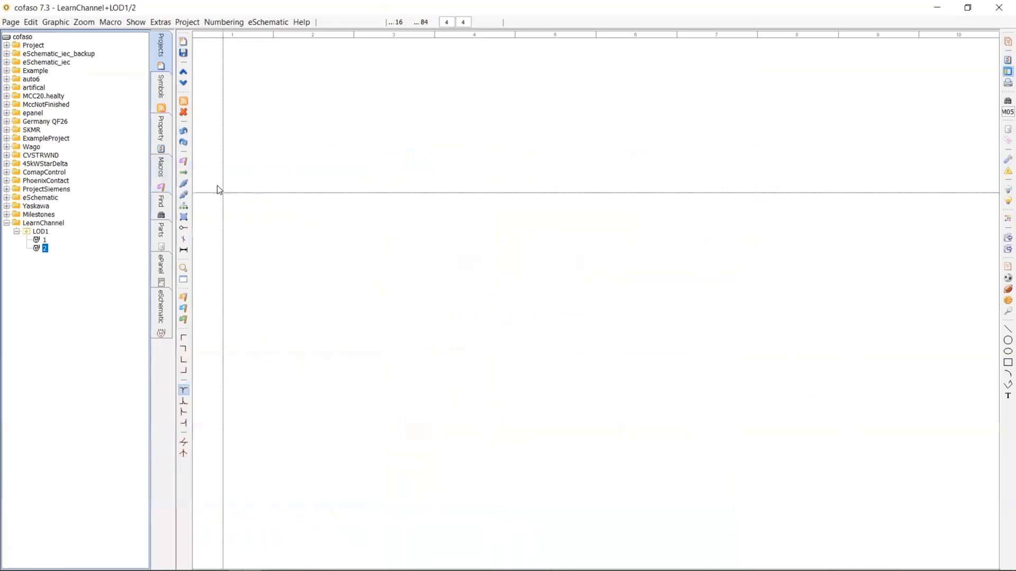
click(161, 96)
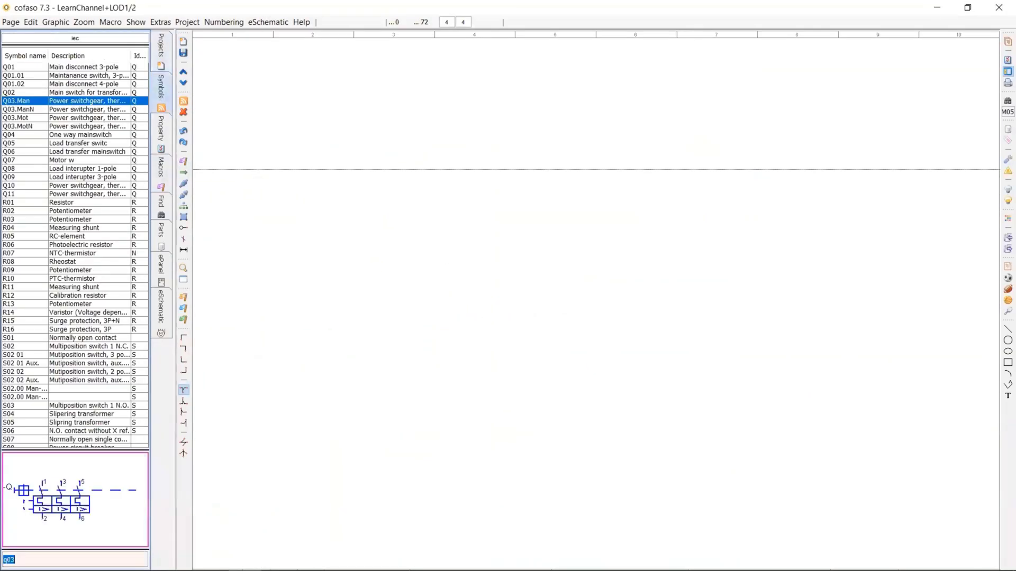
text(contactor)
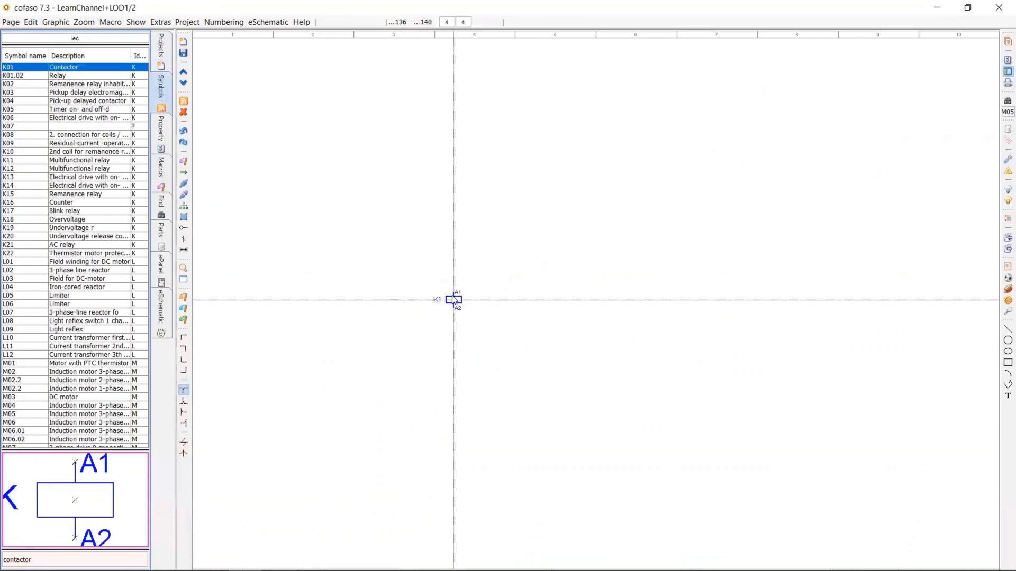
click(469, 246)
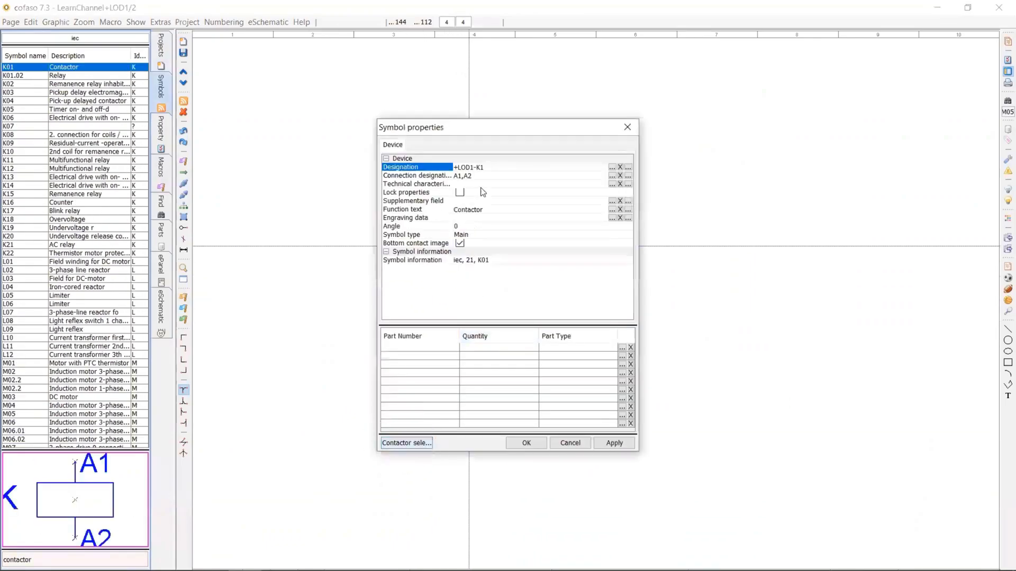
Step: Assign part SIE.3TF5022-0AP0 to contactor -K1 and confirm its properties
drag(510, 126, 746, 126)
click(650, 444)
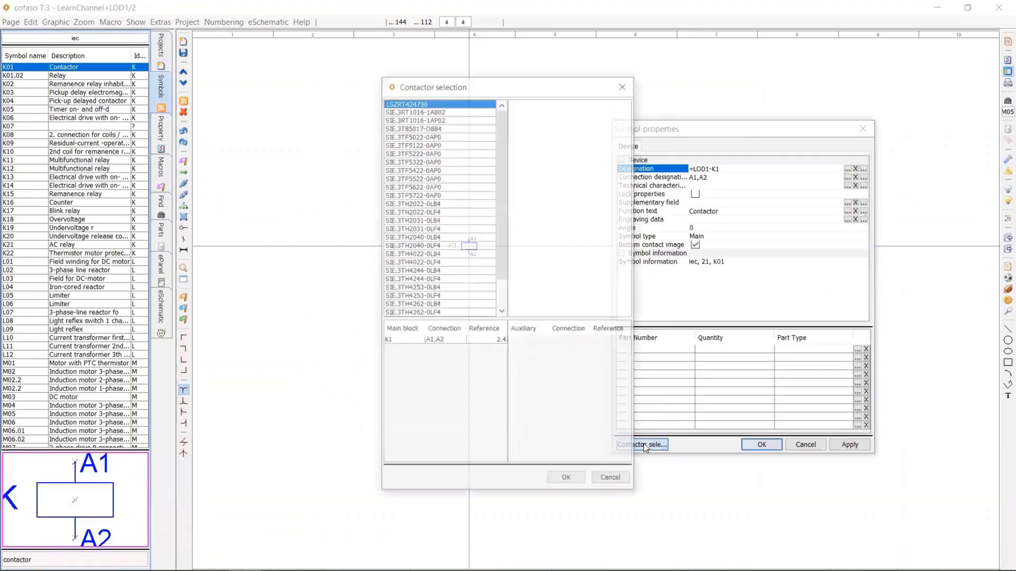
click(412, 136)
click(560, 487)
click(656, 350)
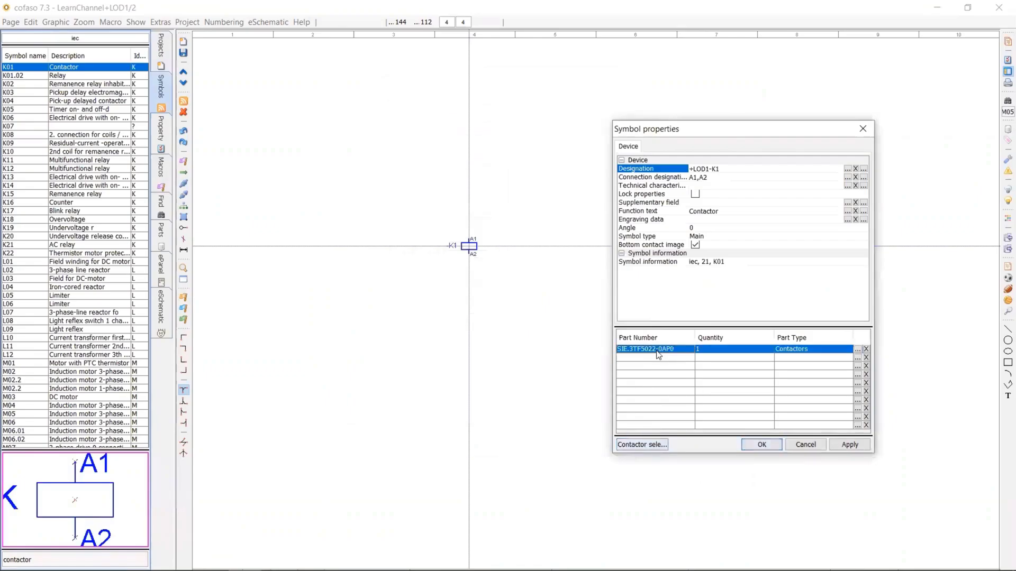
click(762, 445)
Step: Arrange -K1 on the page with its contact list directly beneath the coil
scroll(587, 495, up, 5)
scroll(589, 480, down, 5)
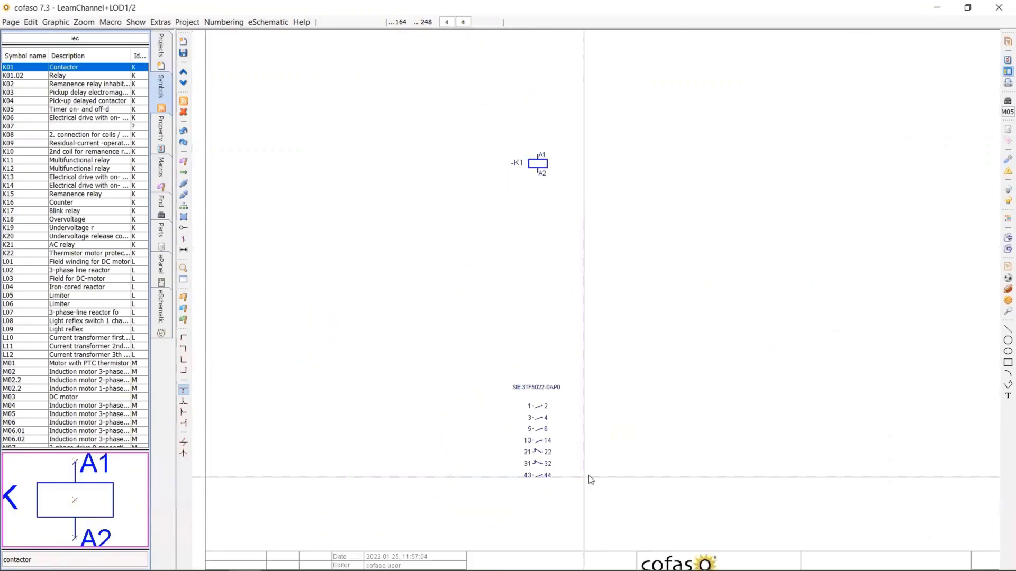
drag(535, 161, 476, 111)
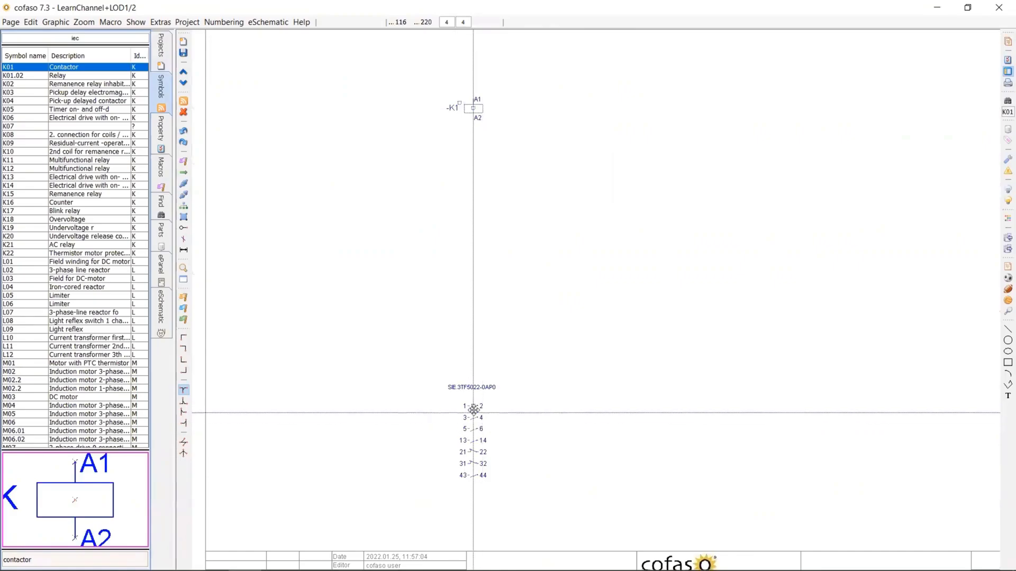
drag(472, 405, 471, 219)
scroll(561, 238, down, 4)
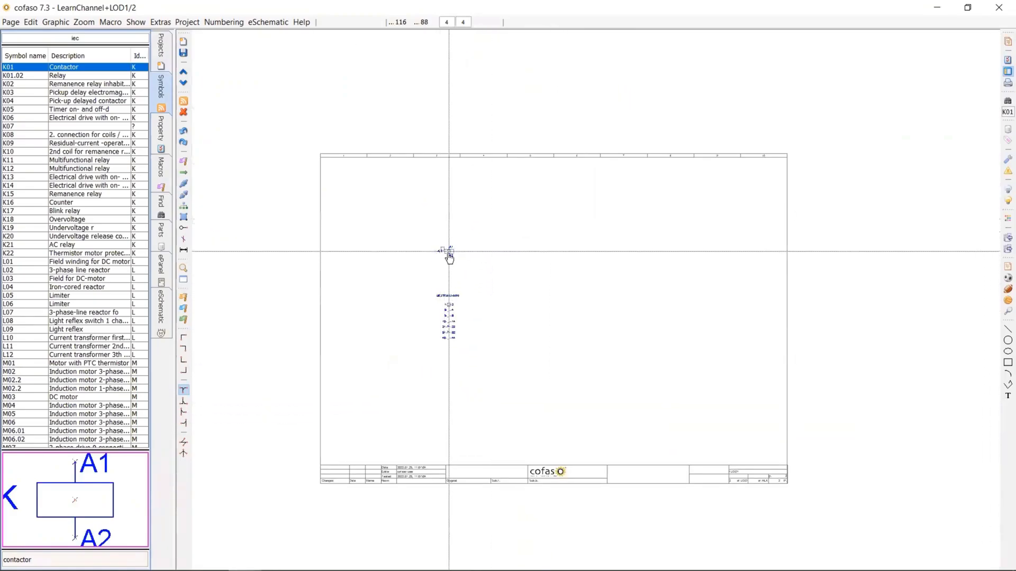
mouse_move(446, 253)
mouse_down()
mouse_move(390, 256)
mouse_move(459, 256)
mouse_up()
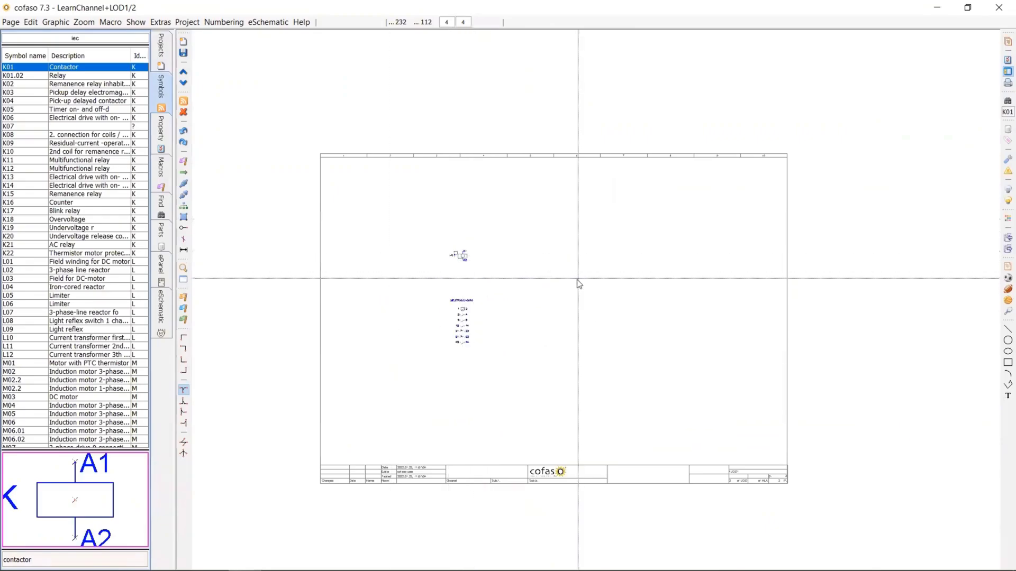
click(161, 64)
Step: Save page 2, return to page 1 and search the symbol library for s08
click(39, 241)
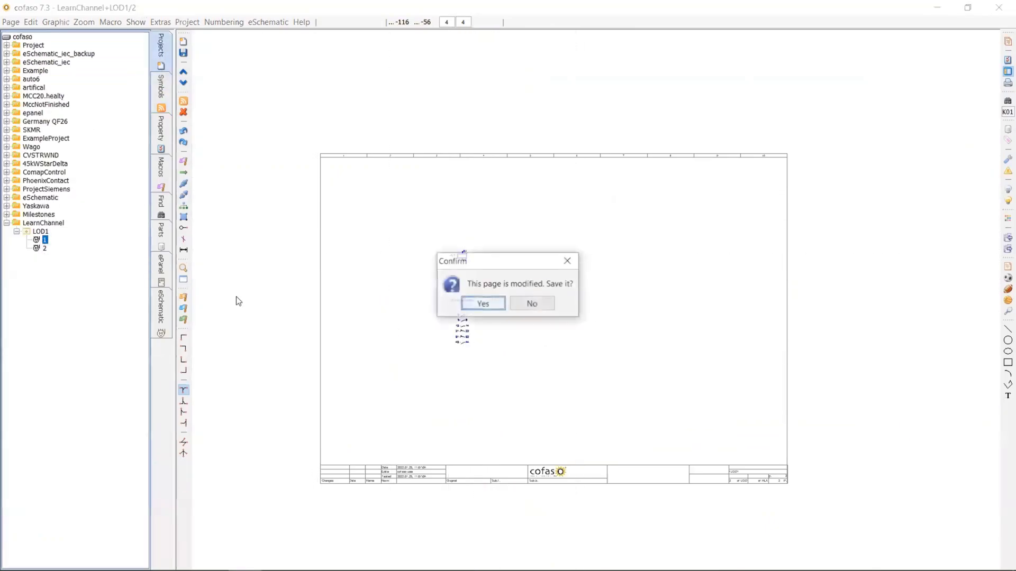
click(483, 304)
scroll(376, 325, up, 3)
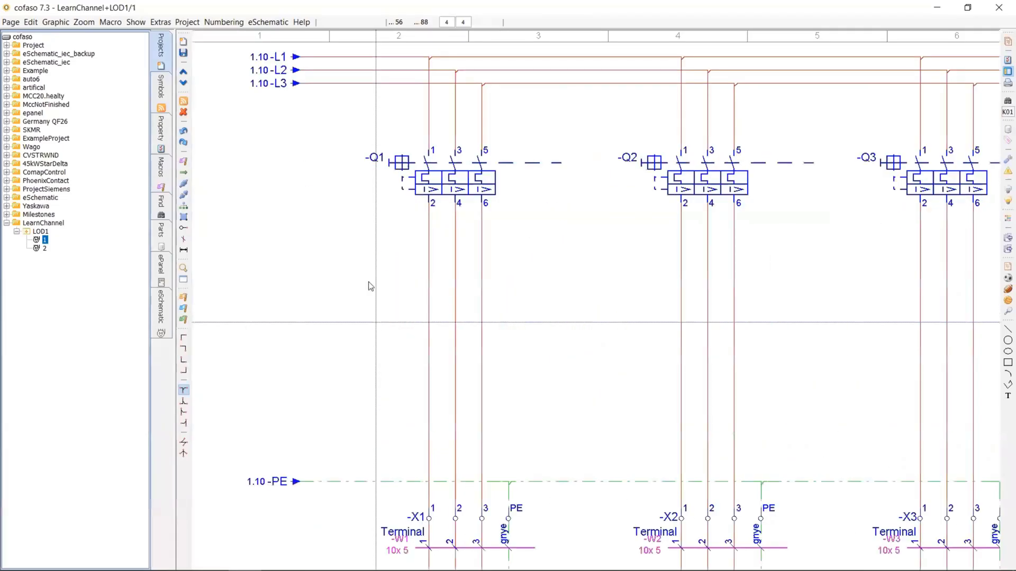
click(160, 87)
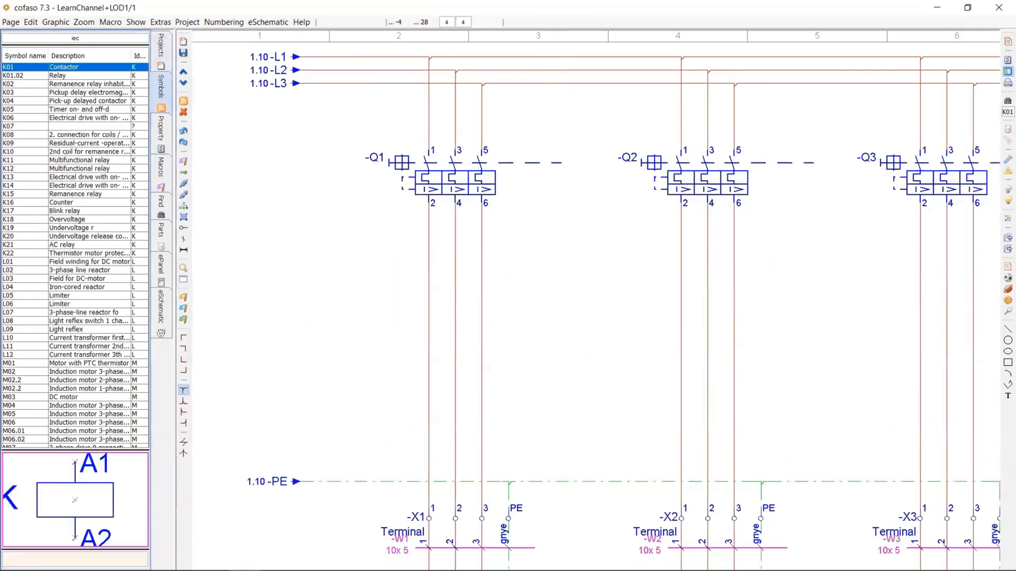
text(s)
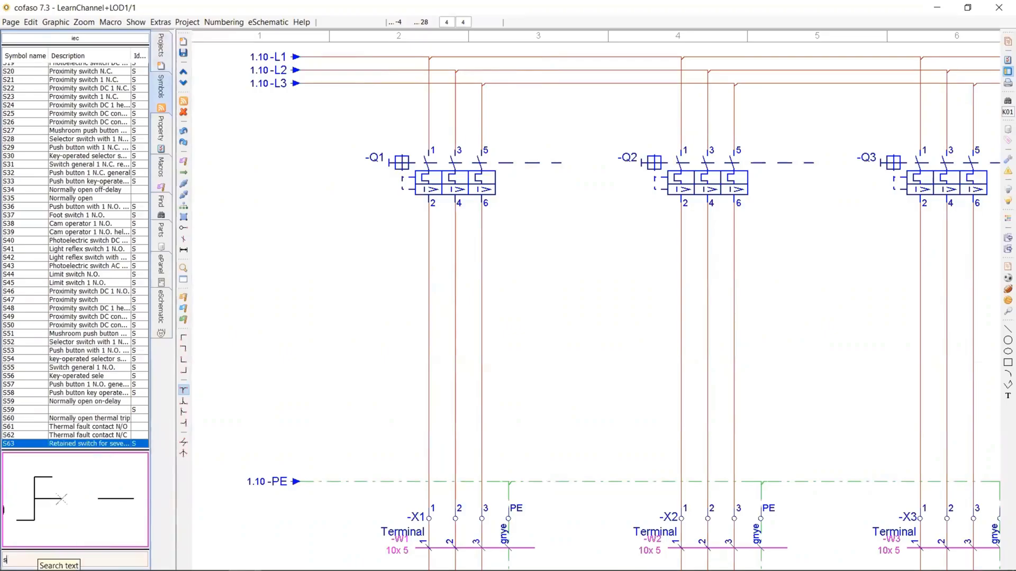
text(08)
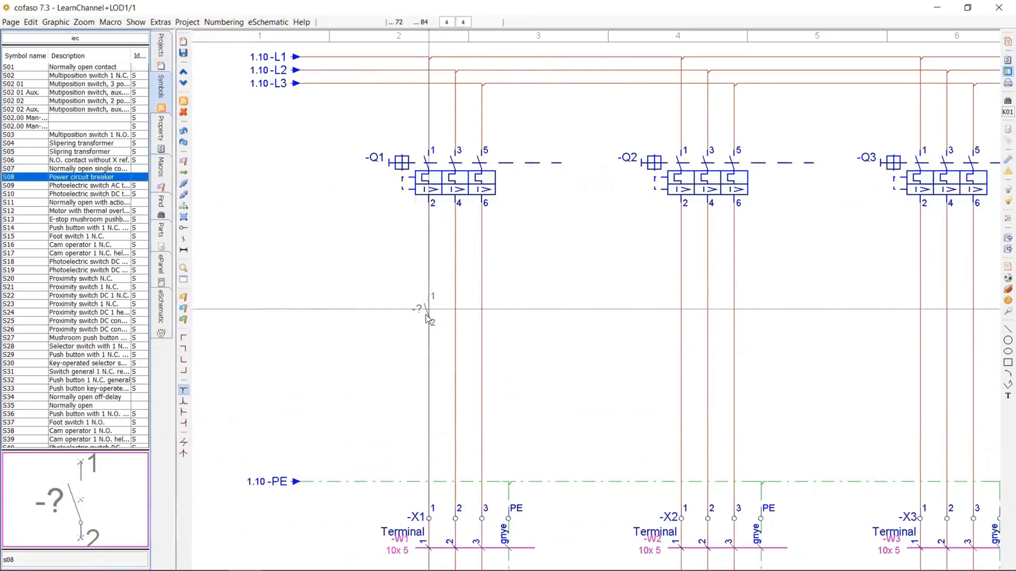
Step: Place the first power contact on Q1's first output wire, designated +LOD1-K1
click(427, 318)
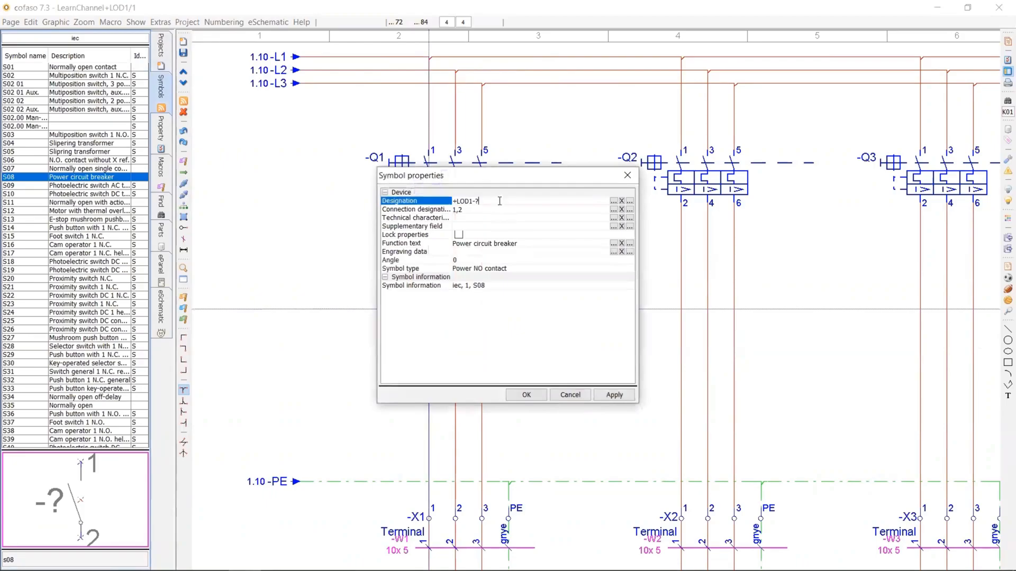
click(614, 202)
click(398, 223)
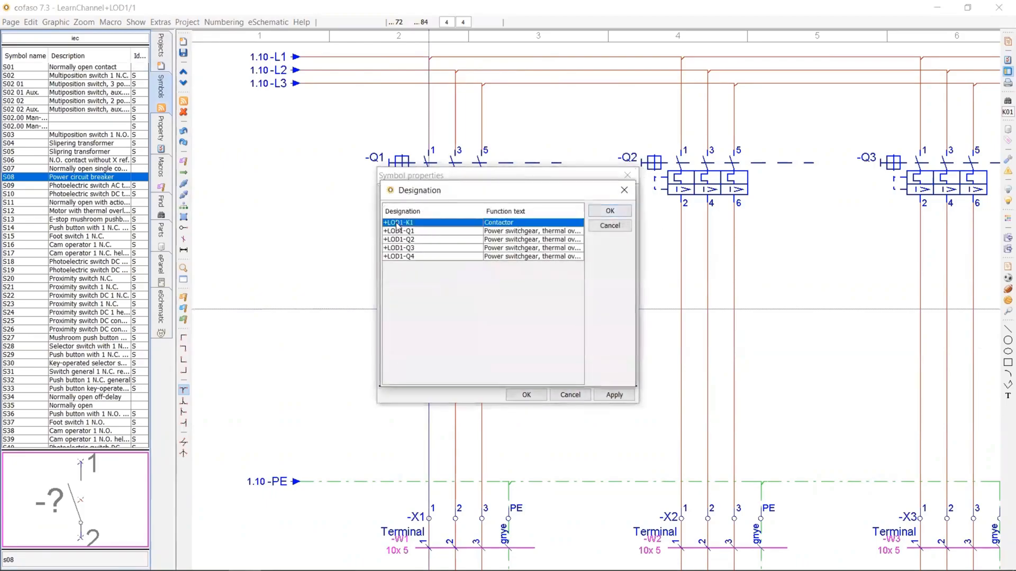
click(608, 211)
click(539, 395)
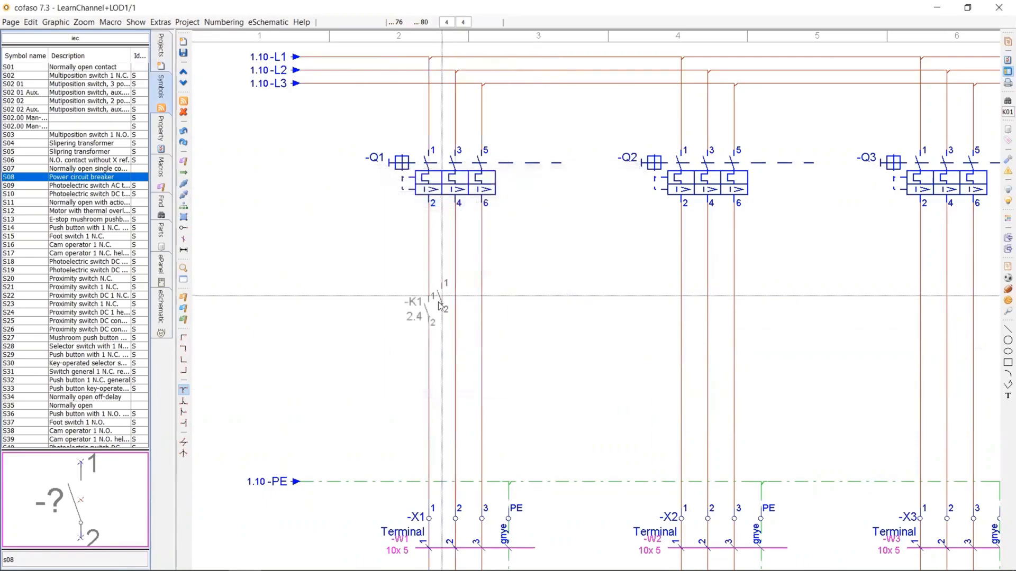
Step: Place the second and third K1 contacts (3/4, 5/6) on the next two wires
click(455, 312)
click(527, 395)
click(482, 313)
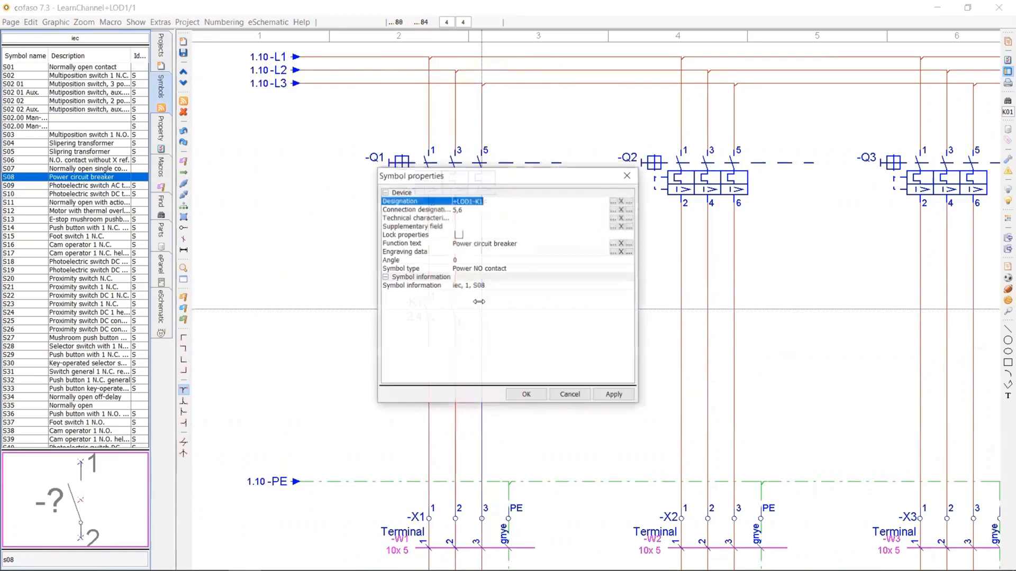
click(526, 395)
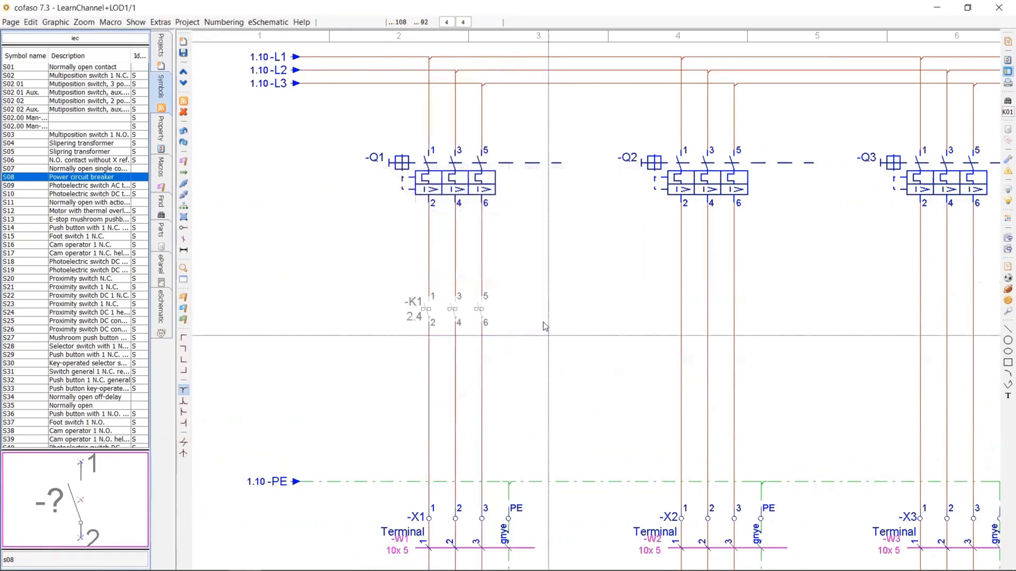
Step: Save page 1, open page 2 of LOD1 and select its upper contacts
click(161, 48)
double_click(39, 251)
click(479, 303)
scroll(481, 328, up, 6)
drag(520, 212, 450, 290)
Step: Select the first feeder's K1 contacts on page 1, then choose Show > Pages in tree
double_click(44, 241)
scroll(466, 299, up, 2)
drag(404, 250, 628, 365)
scroll(627, 365, down, 2)
scroll(628, 365, down, 3)
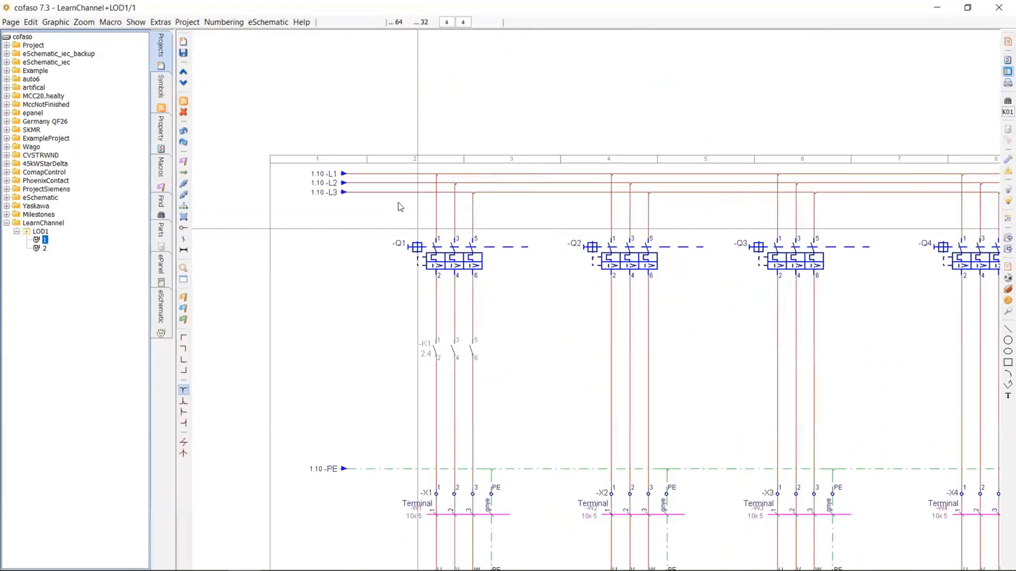
drag(391, 128, 519, 391)
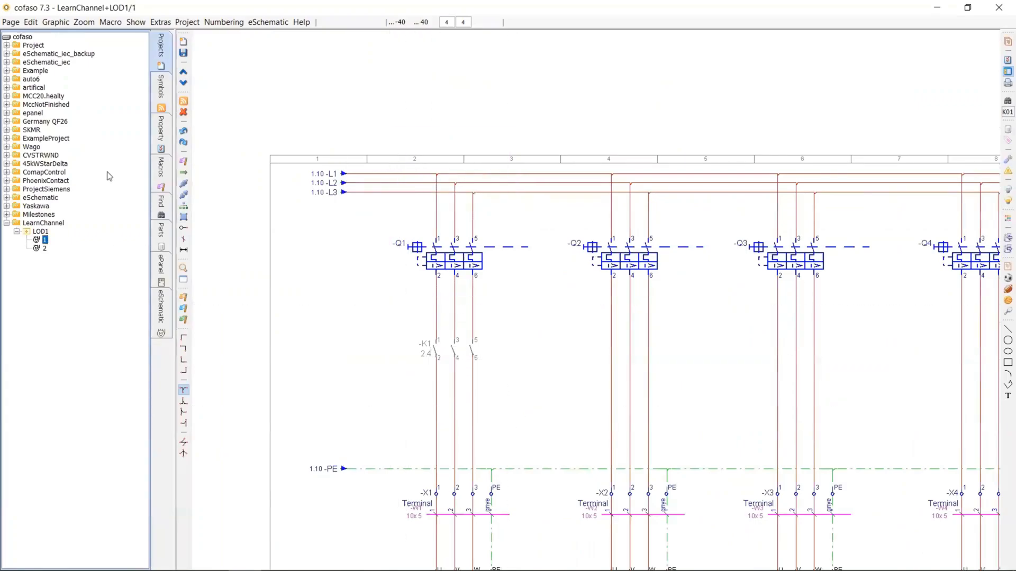
click(135, 22)
click(153, 34)
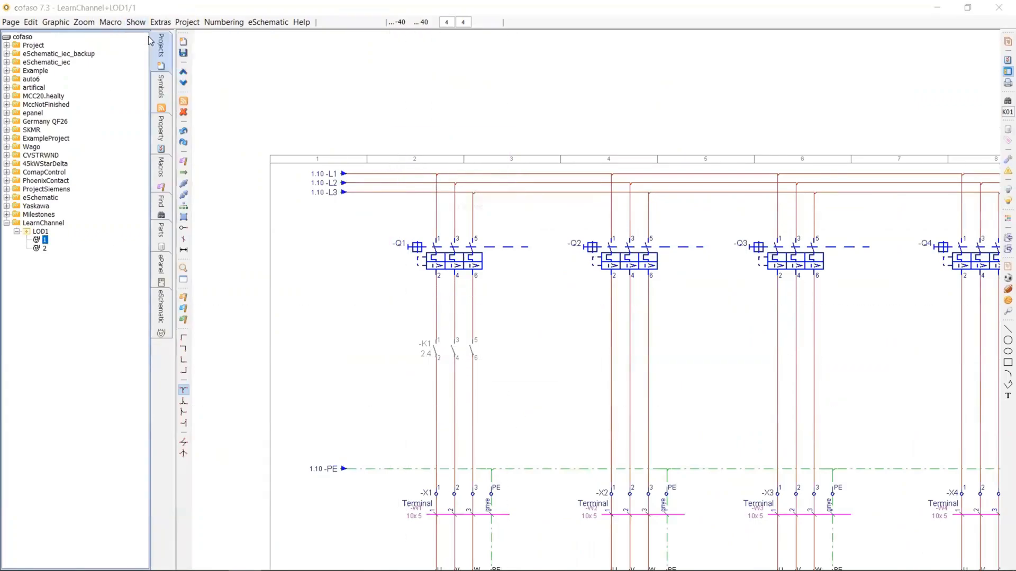
Step: Keep every page type listed, then view the Cover page and the Table of contents' Location column
drag(478, 206, 721, 164)
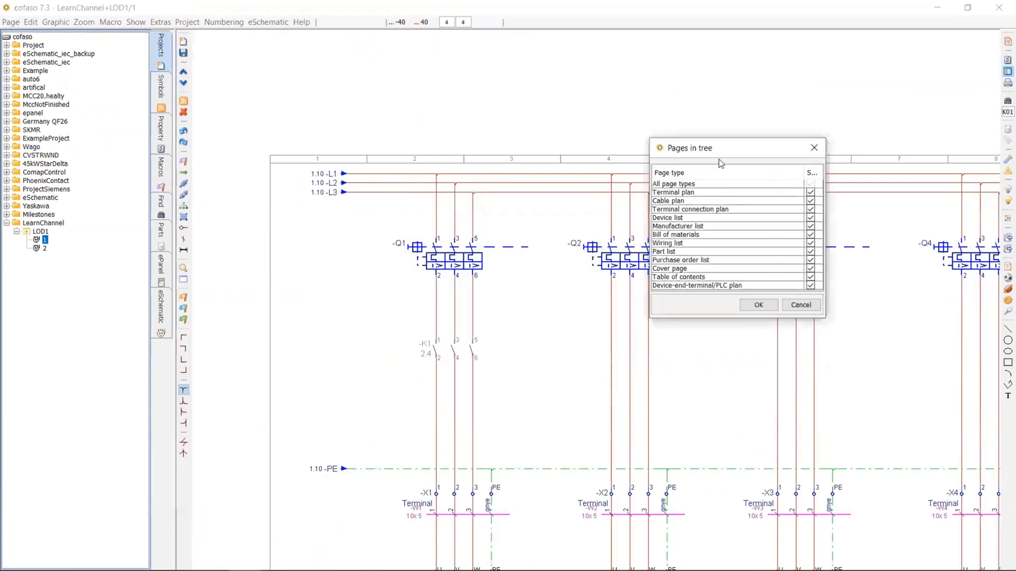
click(758, 306)
click(61, 240)
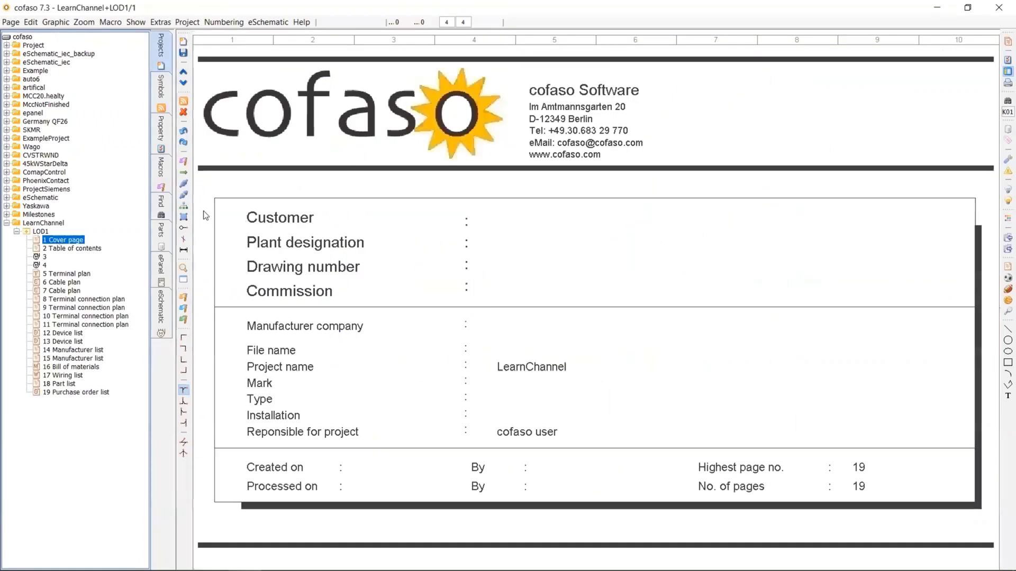
click(74, 248)
scroll(385, 129, up, 3)
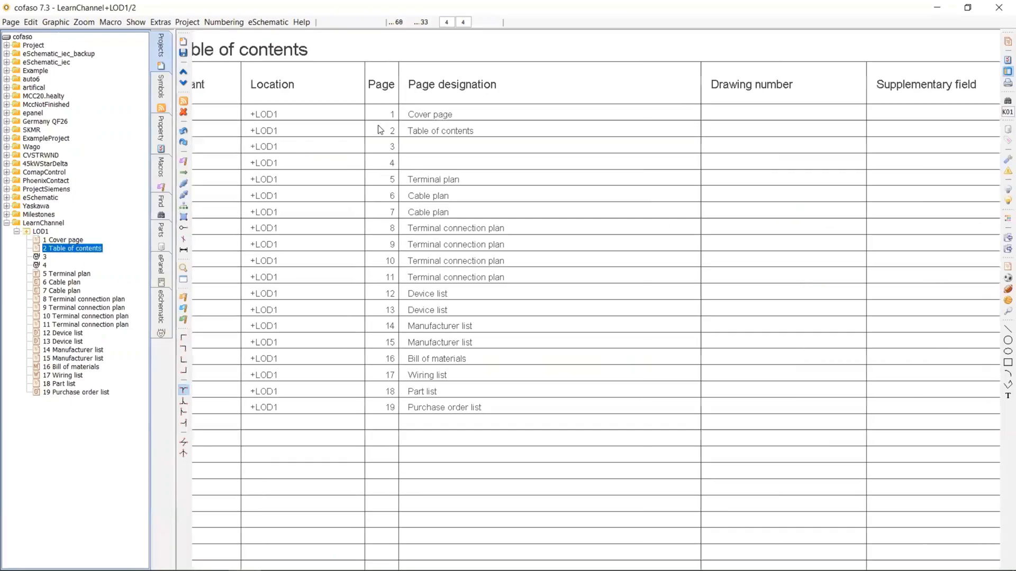
middle_drag(378, 128, 477, 118)
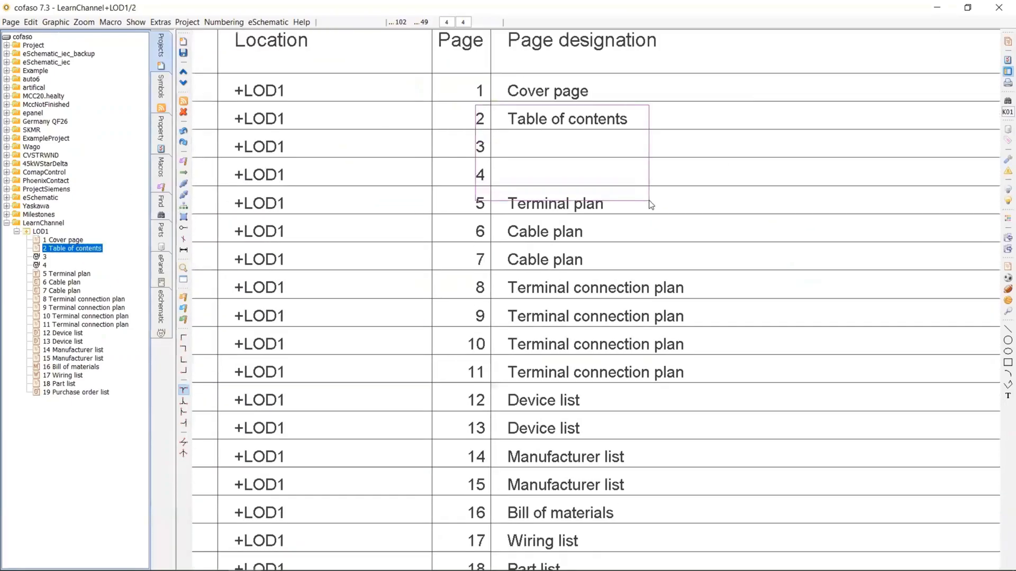
Step: Set page 3's Page designation to Motors in its properties
click(44, 257)
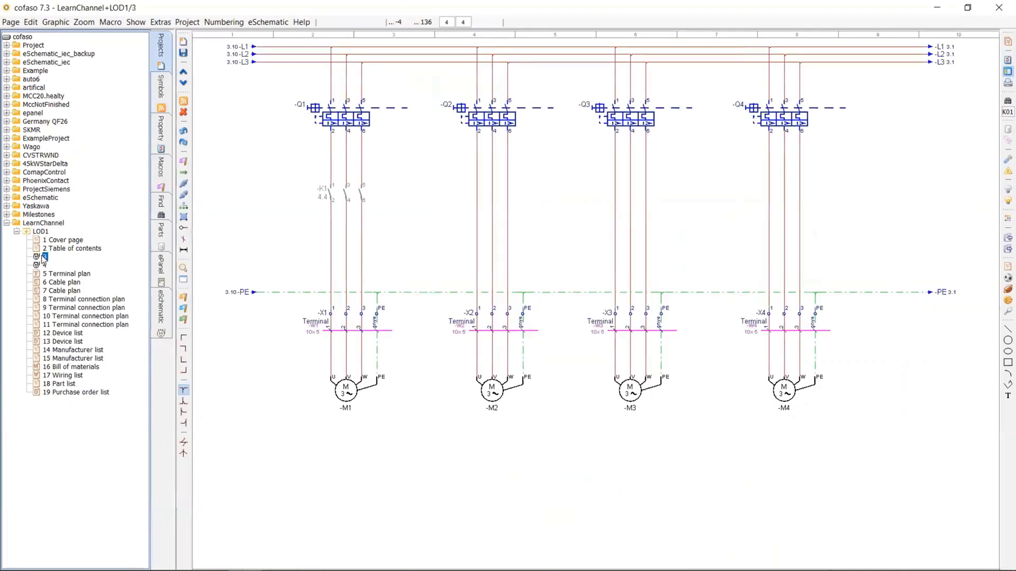
right_click(44, 257)
click(87, 370)
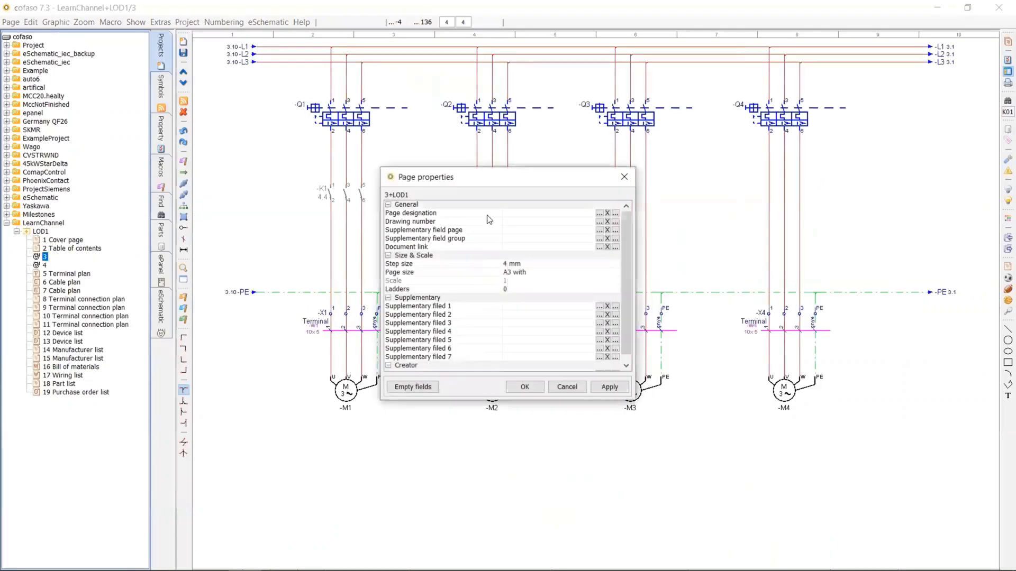
click(524, 214)
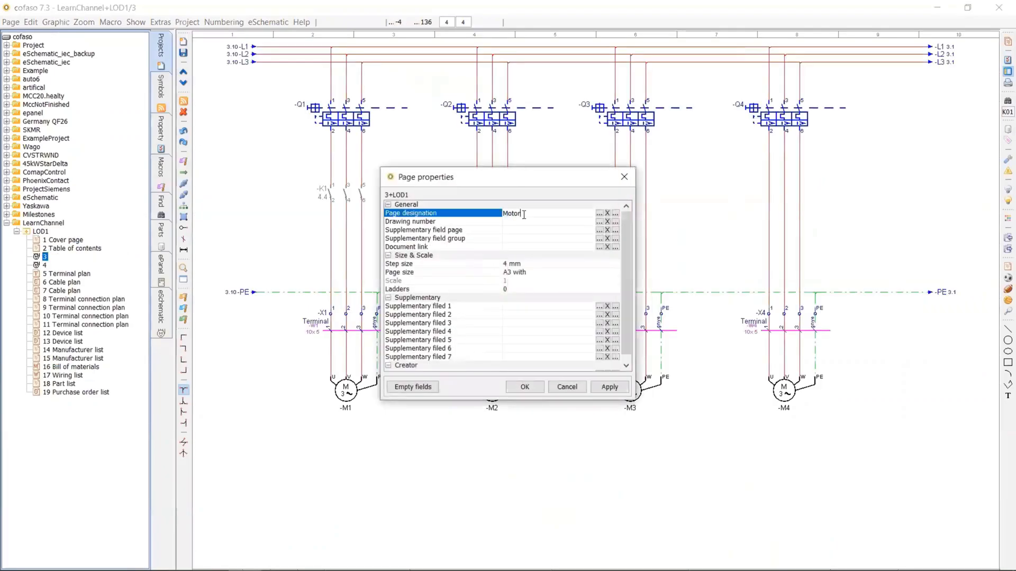
click(523, 387)
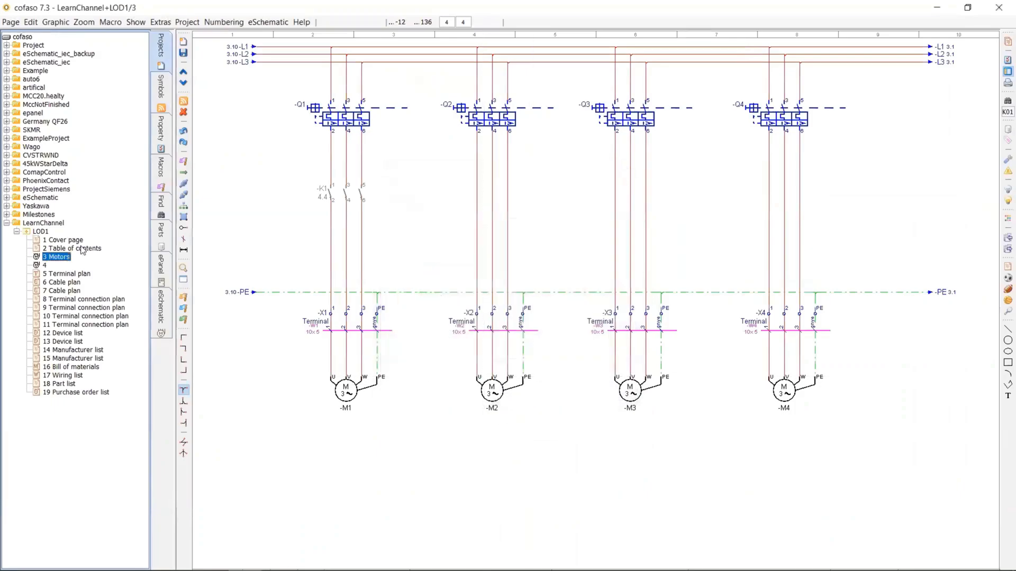
Step: Check Motors in the table of contents, then open 5 Terminal plan
key(Page_Up)
scroll(464, 146, up, 2)
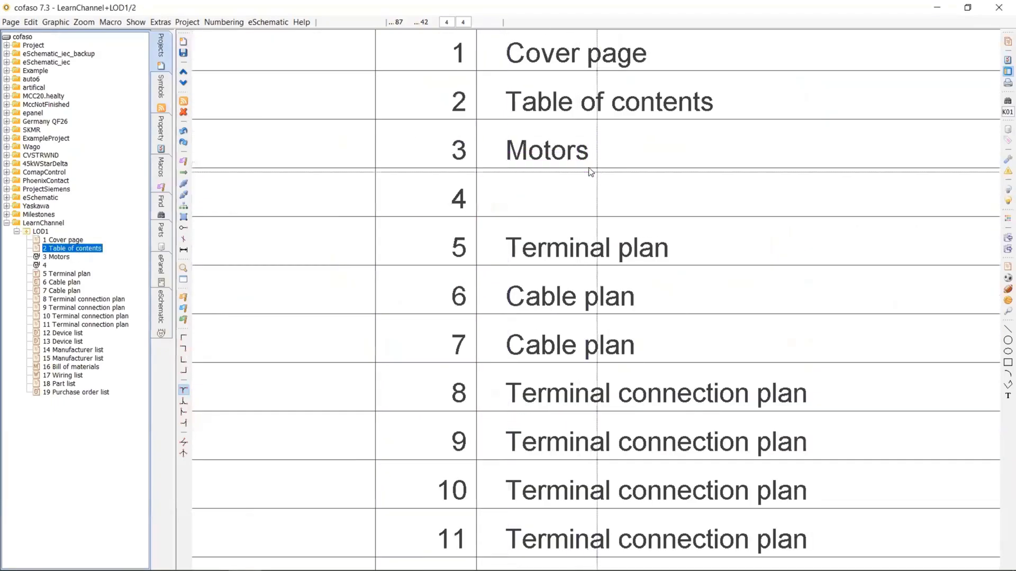
click(55, 276)
scroll(437, 245, up, 2)
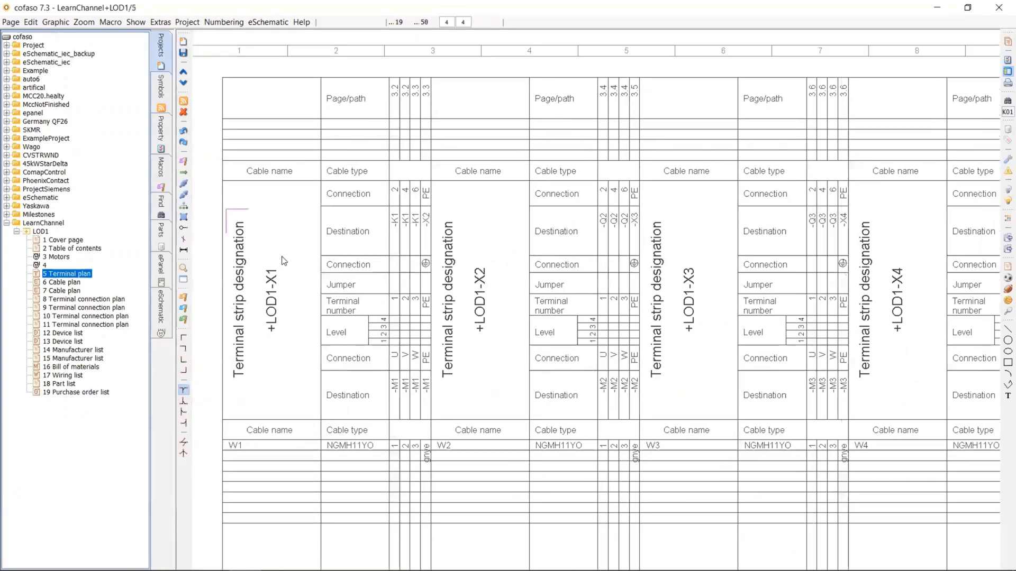
Step: On the Motors page, set the terminal Designation to X110, replacing strips -X1 to -X4
drag(284, 260, 923, 379)
drag(878, 255, 930, 338)
click(53, 257)
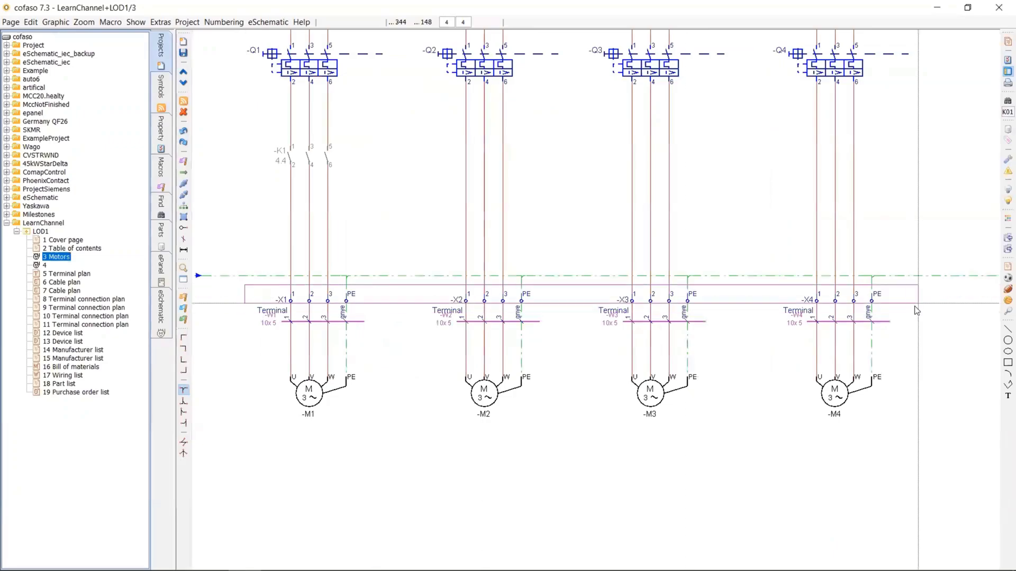
double_click(870, 309)
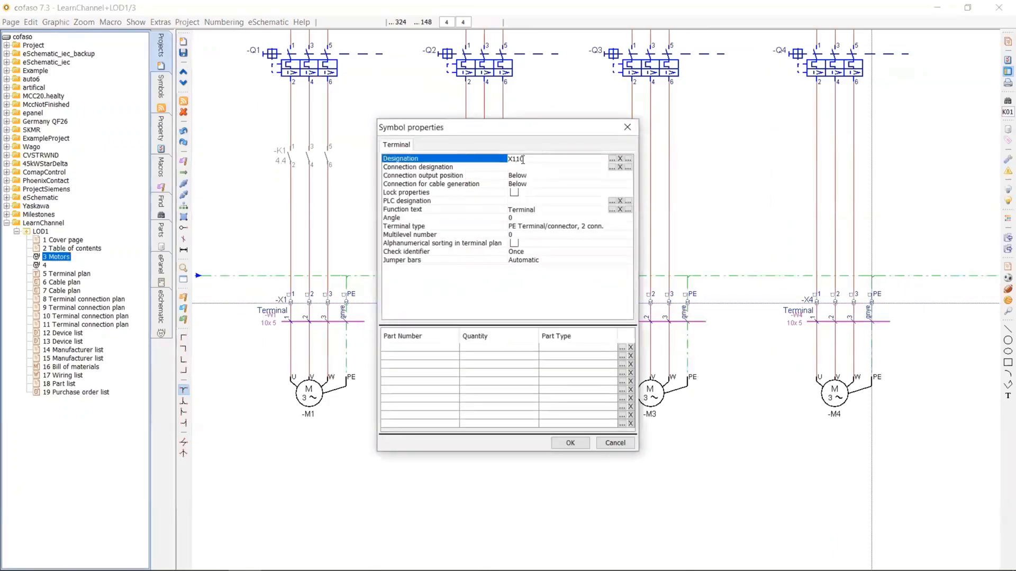
key(Down)
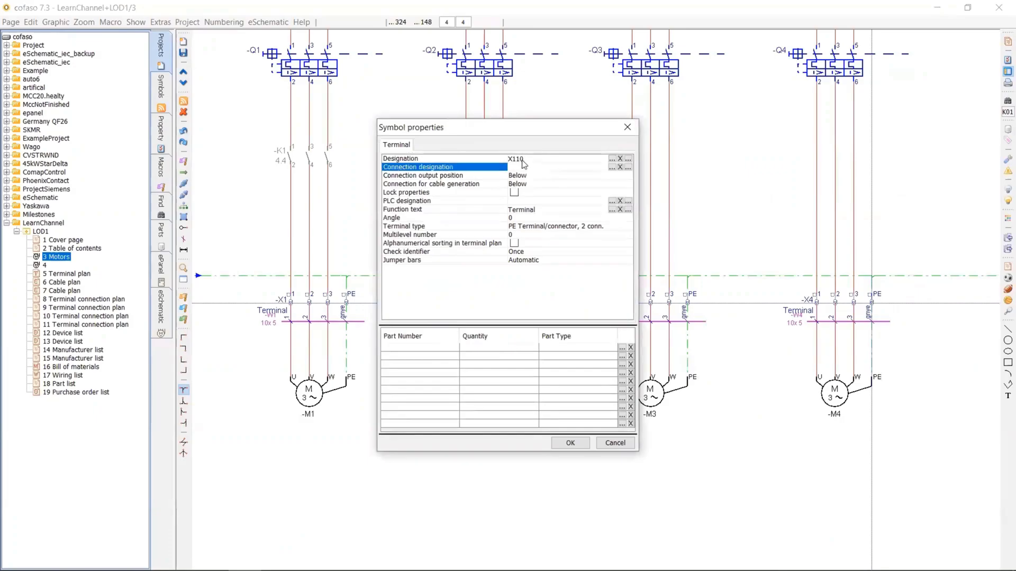
click(571, 443)
Step: Number the X110 terminals consecutively 1 to 12 via Numbering > Terminals
click(224, 22)
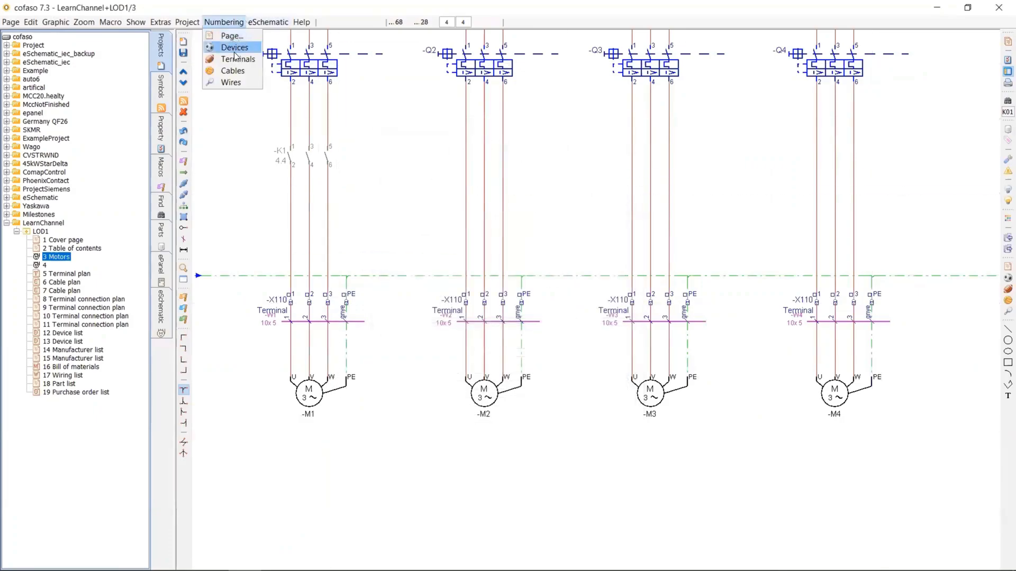
click(237, 59)
click(394, 439)
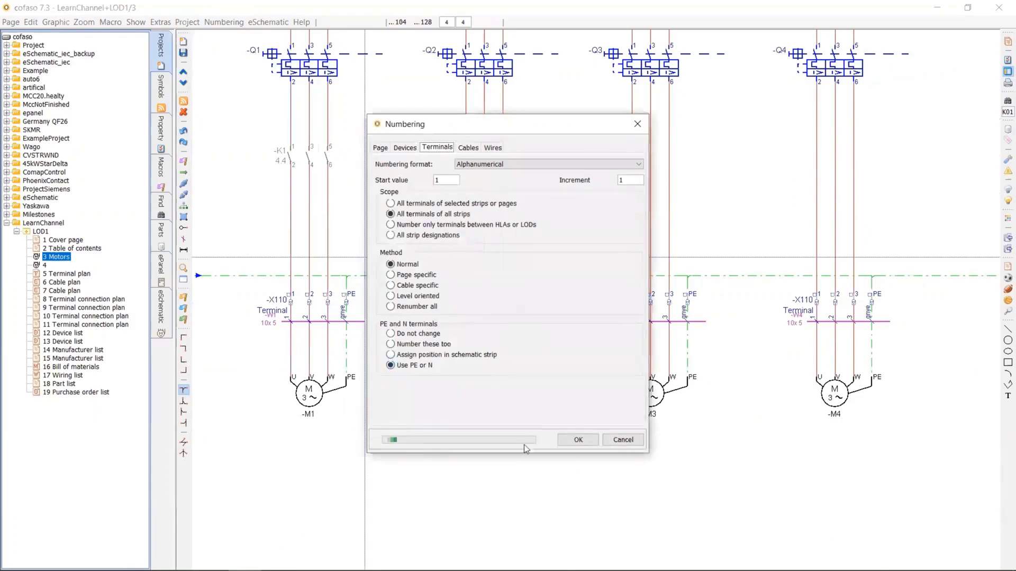
click(577, 440)
Step: Review the single +LOD1-X110 strip in the terminal plan, then open 6 Cable plan
scroll(286, 328, up, 2)
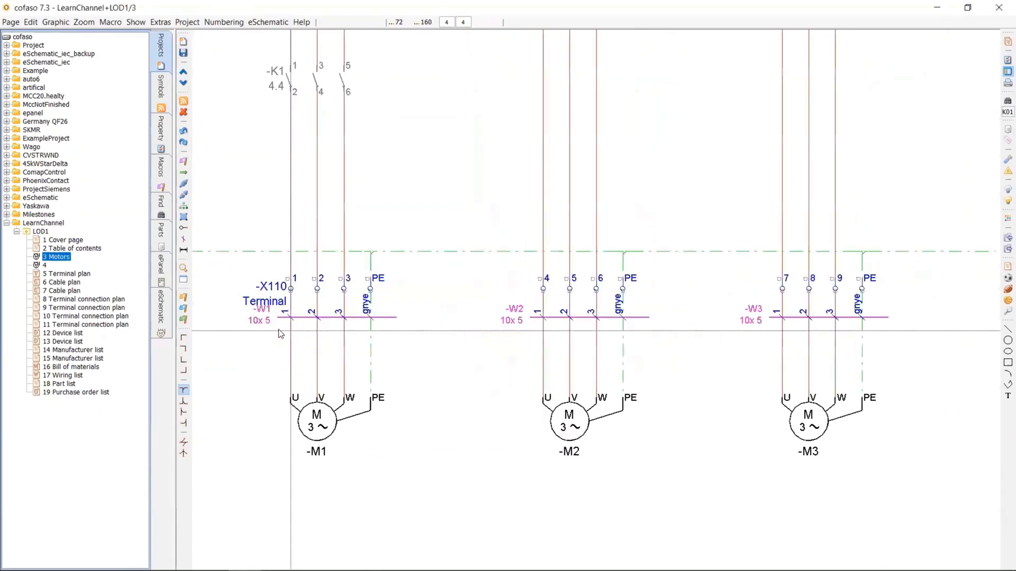
scroll(419, 314, right, 5)
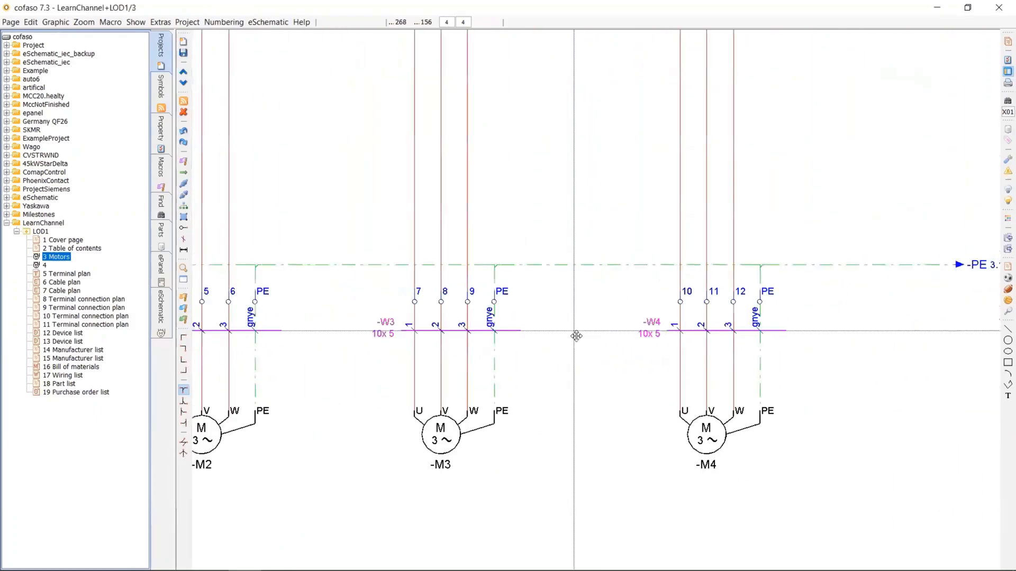
double_click(68, 274)
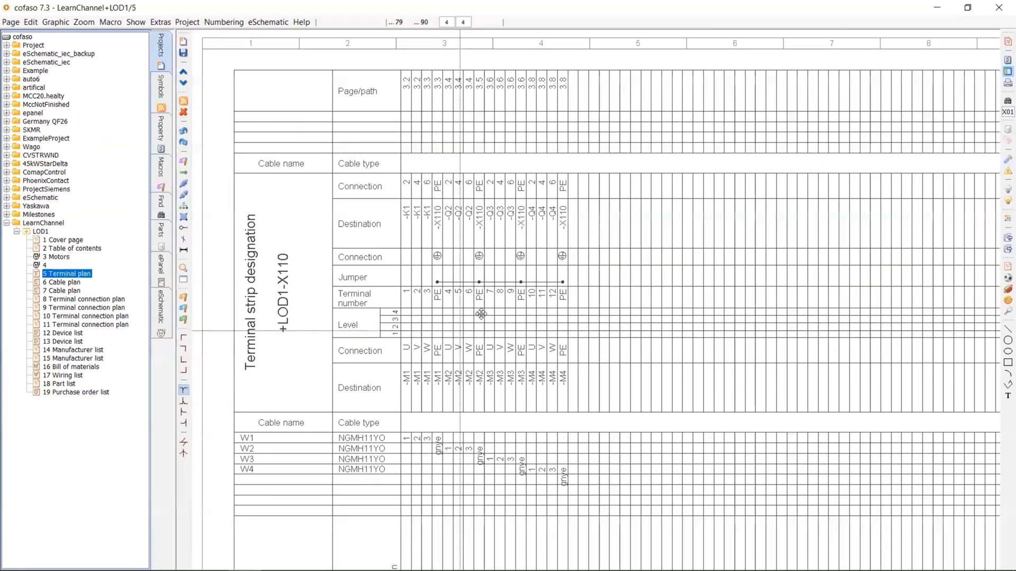
drag(480, 315, 508, 294)
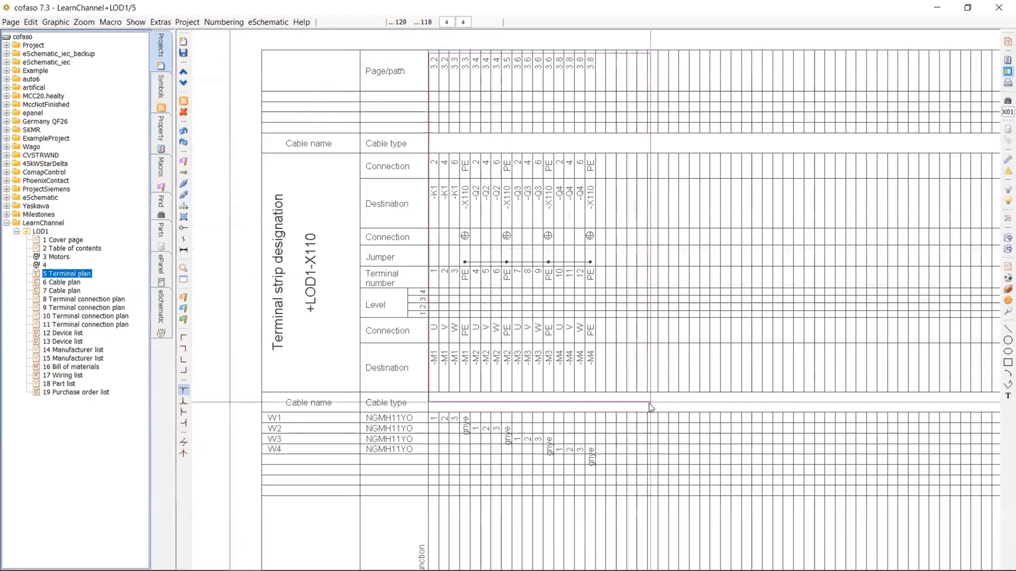
click(569, 284)
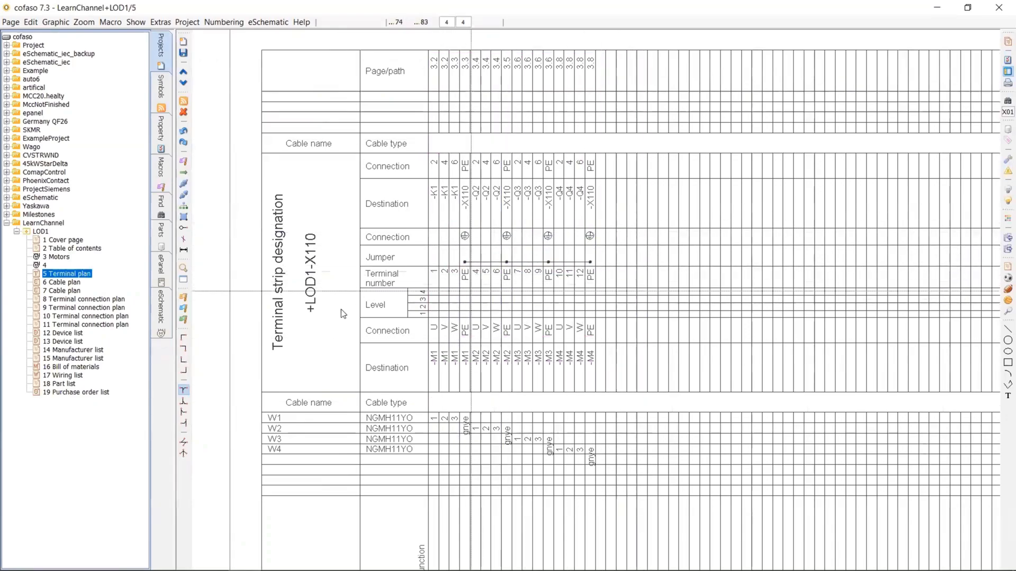
click(68, 284)
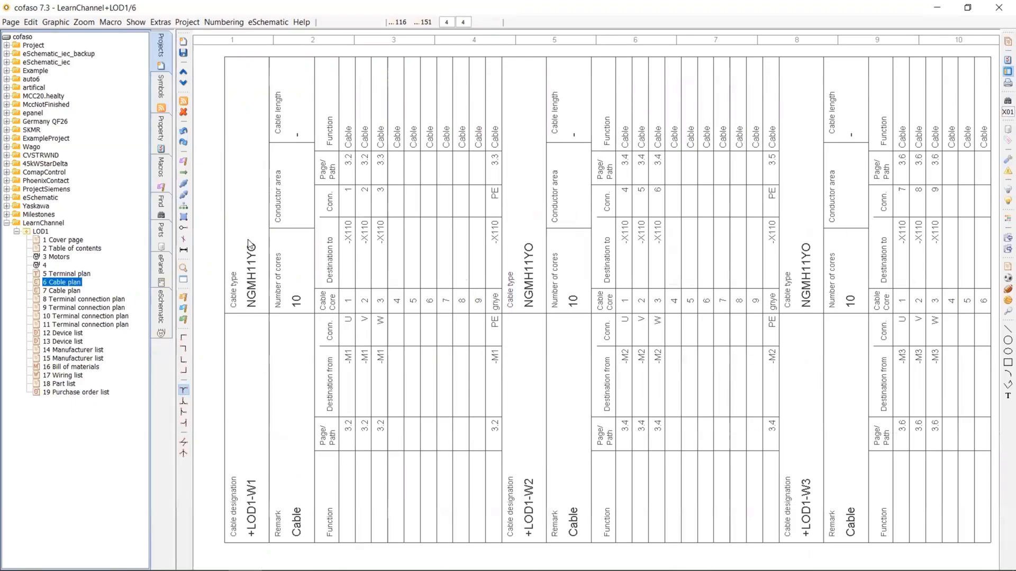
Step: View 7 Cable plan and 8 Terminal connection plan
click(60, 291)
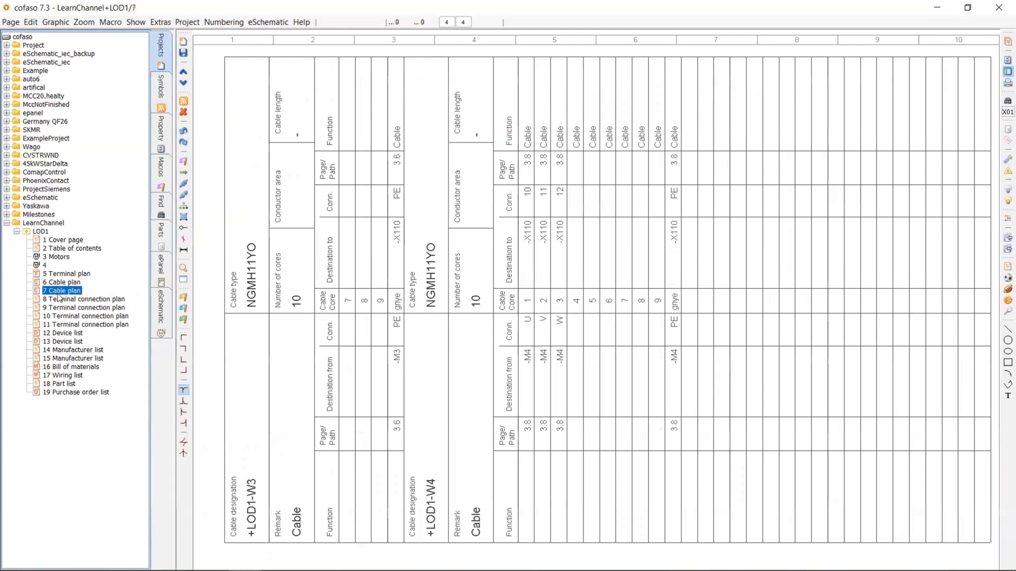
click(60, 300)
scroll(787, 250, up, 4)
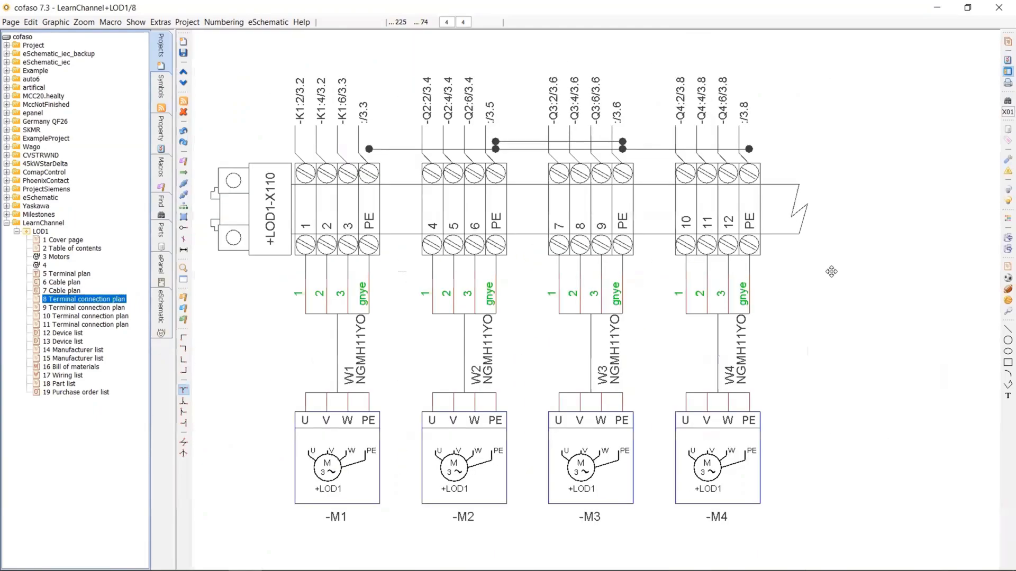
middle_drag(851, 271, 857, 261)
Step: Check both device list pages, locating contactor K1 (SIE.3TF5022-0AP0, Siemens) on page 13
click(59, 333)
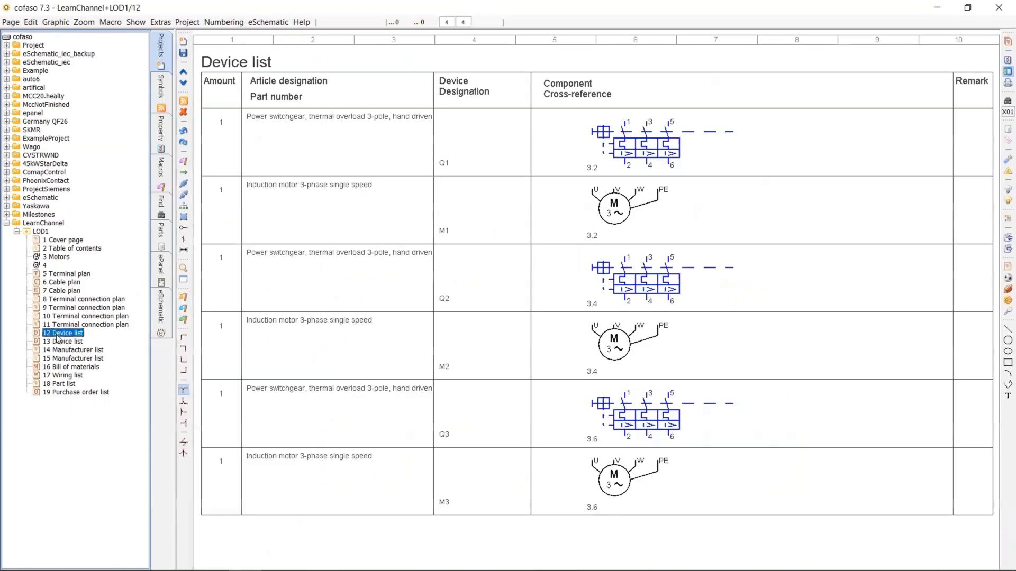
click(60, 341)
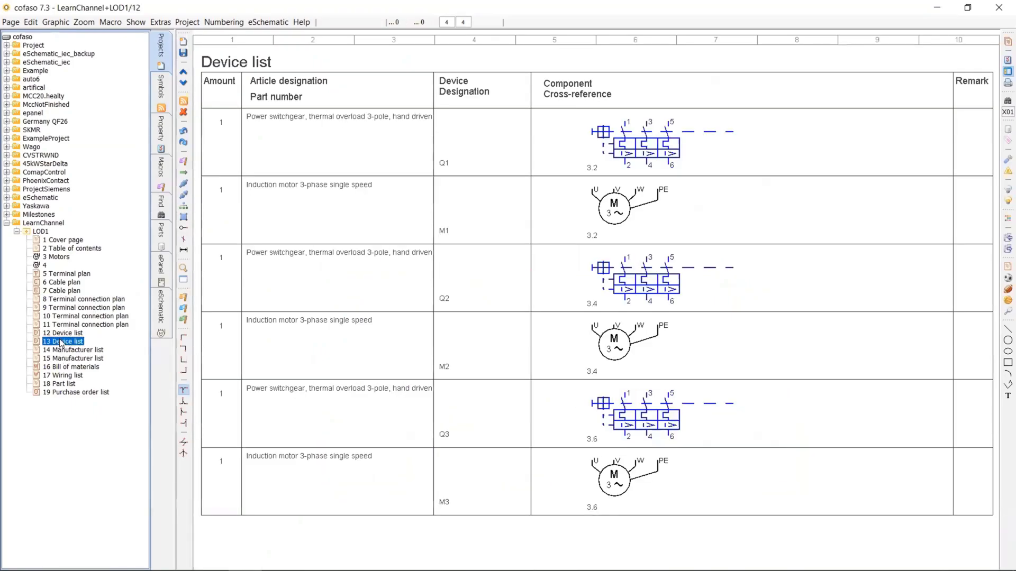
scroll(280, 263, up, 2)
drag(225, 237, 518, 323)
middle_drag(777, 339, 491, 344)
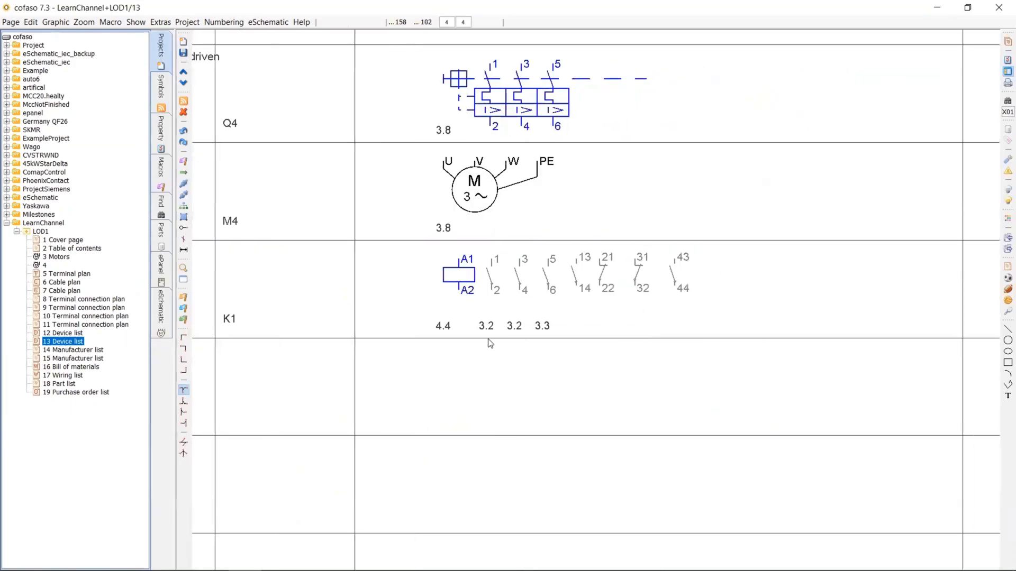
Step: Browse the manufacturer, wiring, part and purchase order lists (total 240.80)
click(73, 350)
click(75, 360)
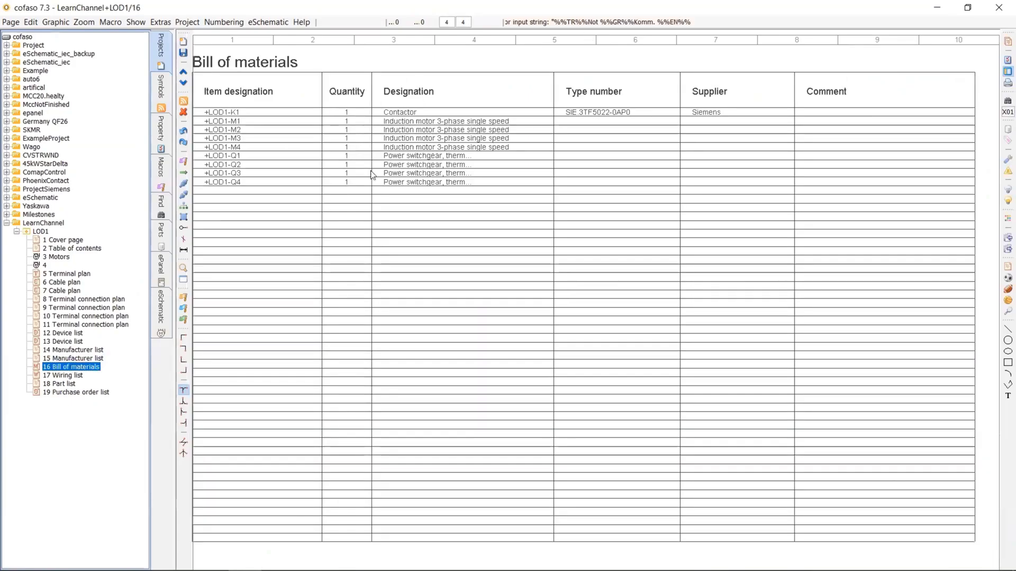
scroll(670, 129, up, 4)
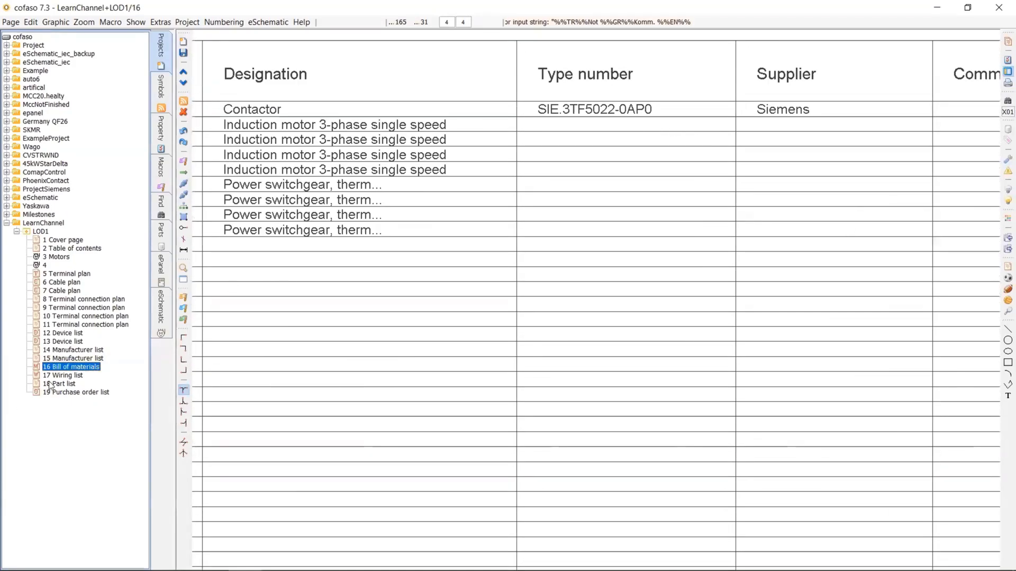
click(63, 377)
click(59, 384)
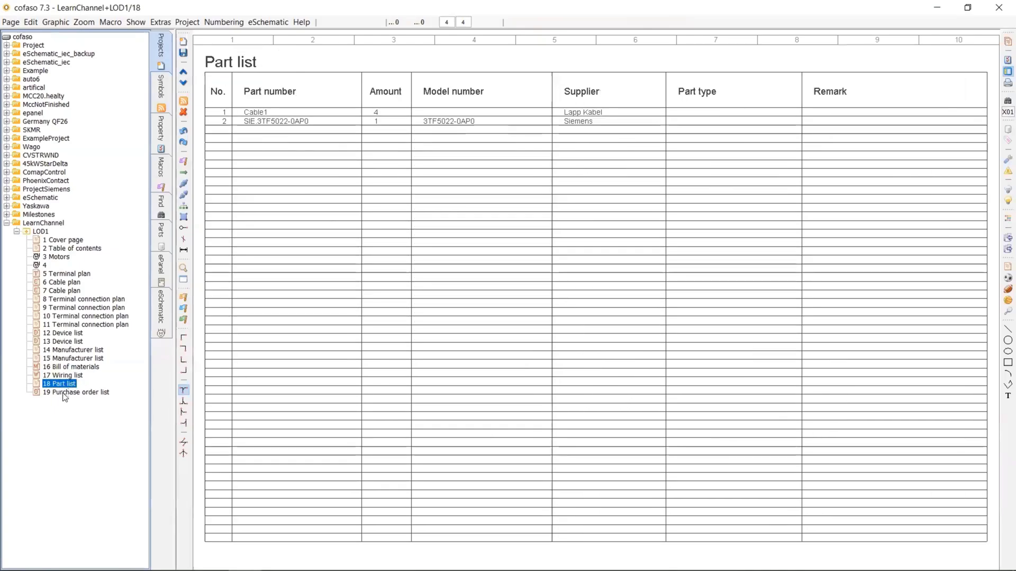
click(63, 396)
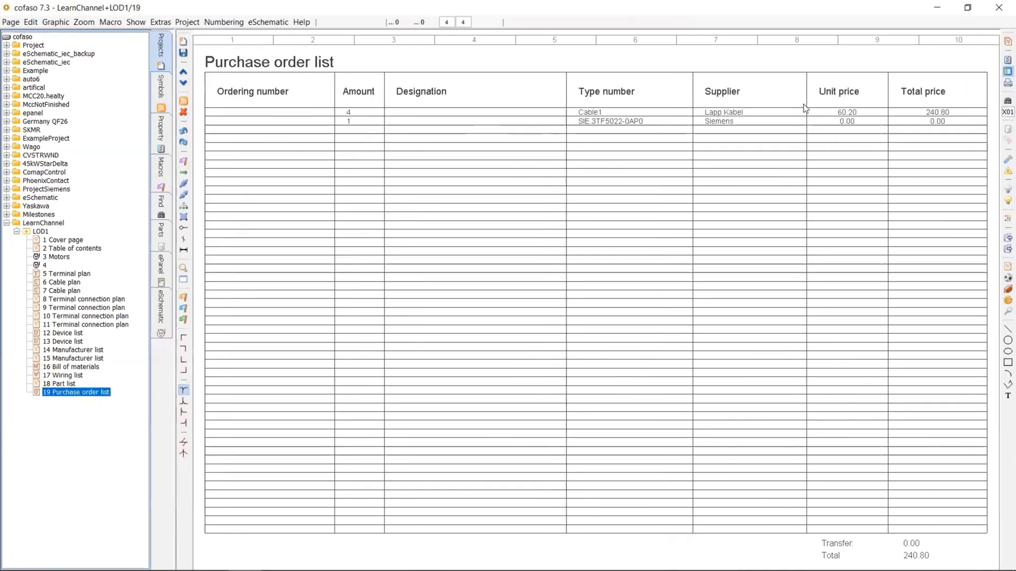
Step: Revisit the Part list and Wiring list, then return to the Motors schematic page
scroll(805, 107, up, 3)
scroll(805, 203, down, 5)
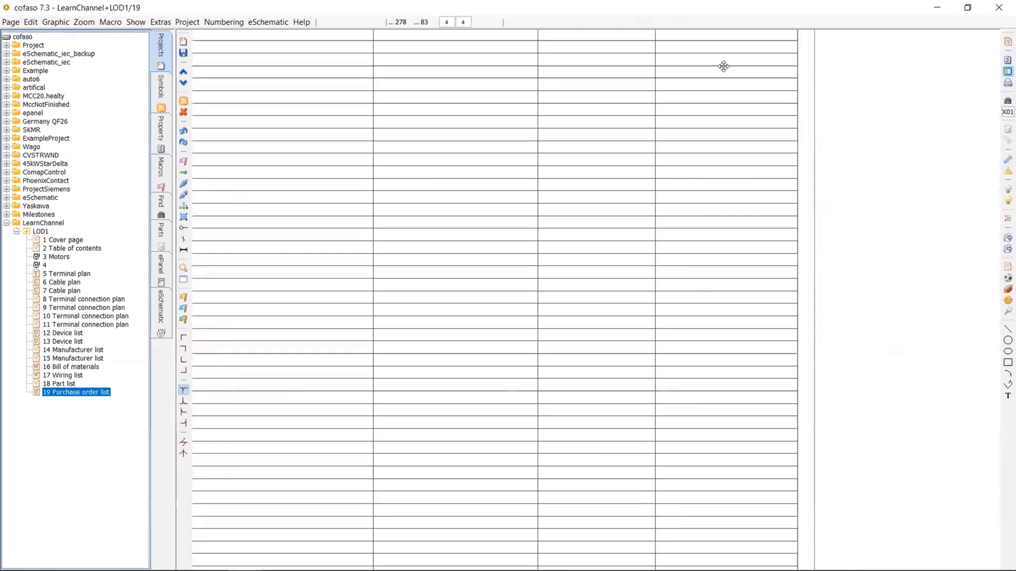
click(57, 383)
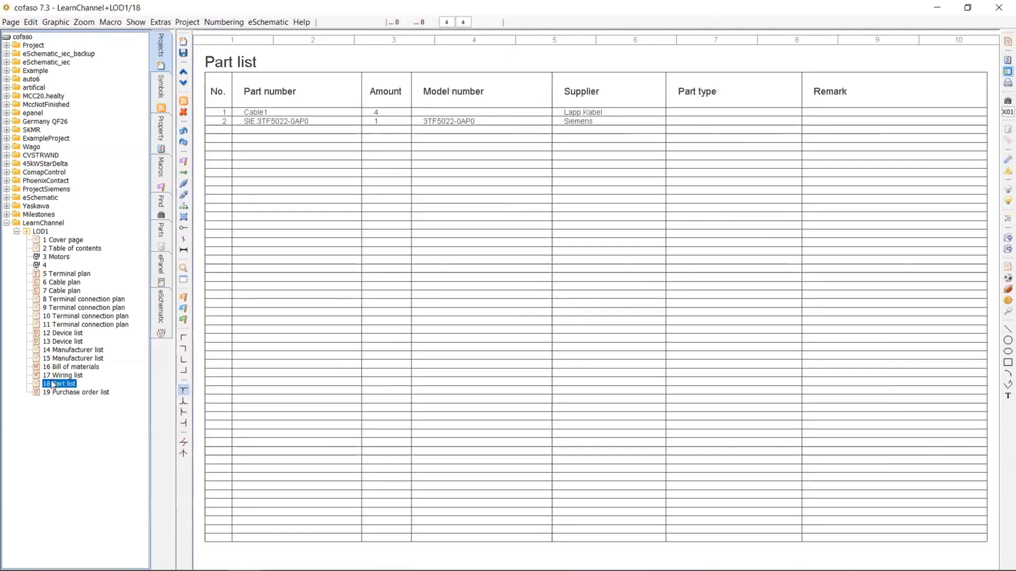
click(55, 375)
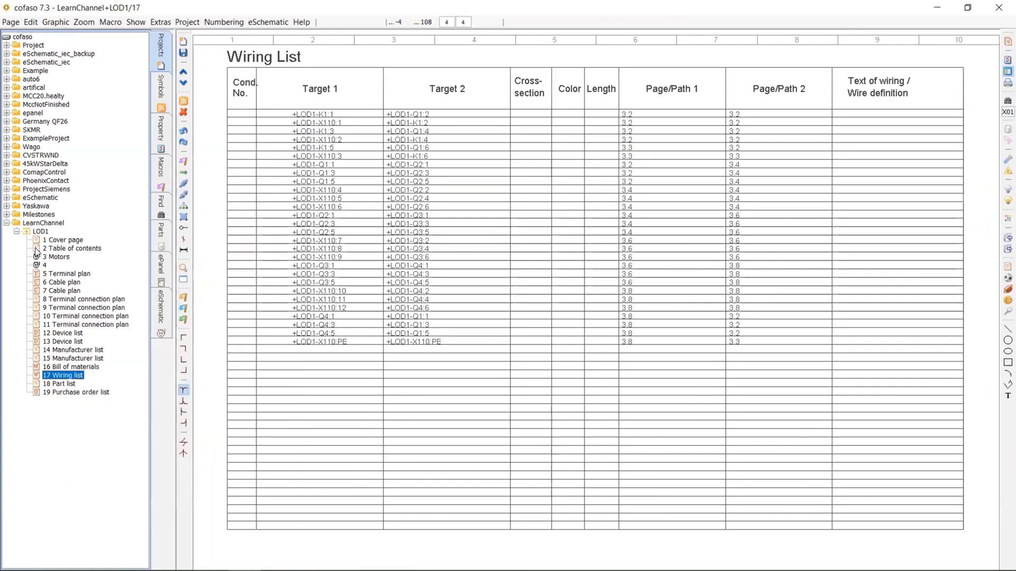
click(56, 257)
scroll(374, 163, down, 3)
scroll(465, 265, up, 3)
scroll(510, 242, down, 3)
Step: Number the wires with default settings and inspect the L1/L2/L3 supply lines
click(224, 22)
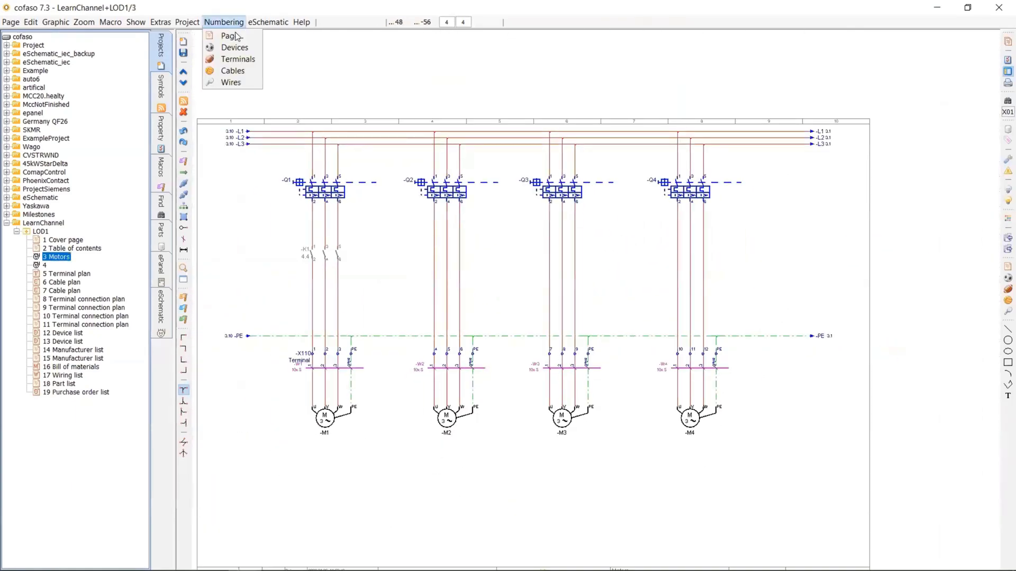
click(236, 82)
click(392, 439)
click(578, 439)
scroll(339, 142, up, 3)
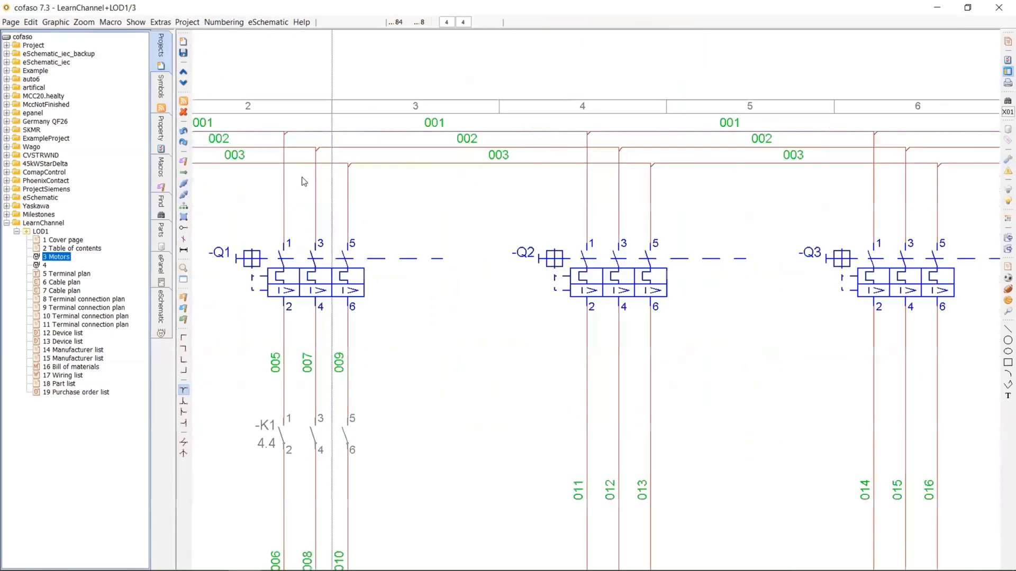
scroll(553, 215, down, 3)
middle_drag(553, 216, 594, 344)
Step: Renumber the wires with Potential arrows set to 'Set symbol number to connected wire'
click(224, 22)
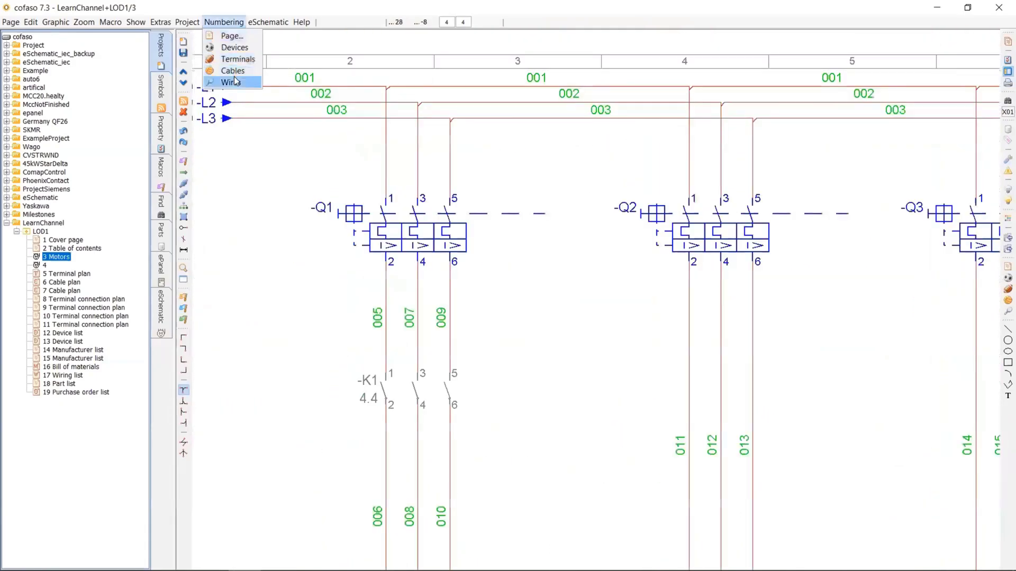
click(230, 83)
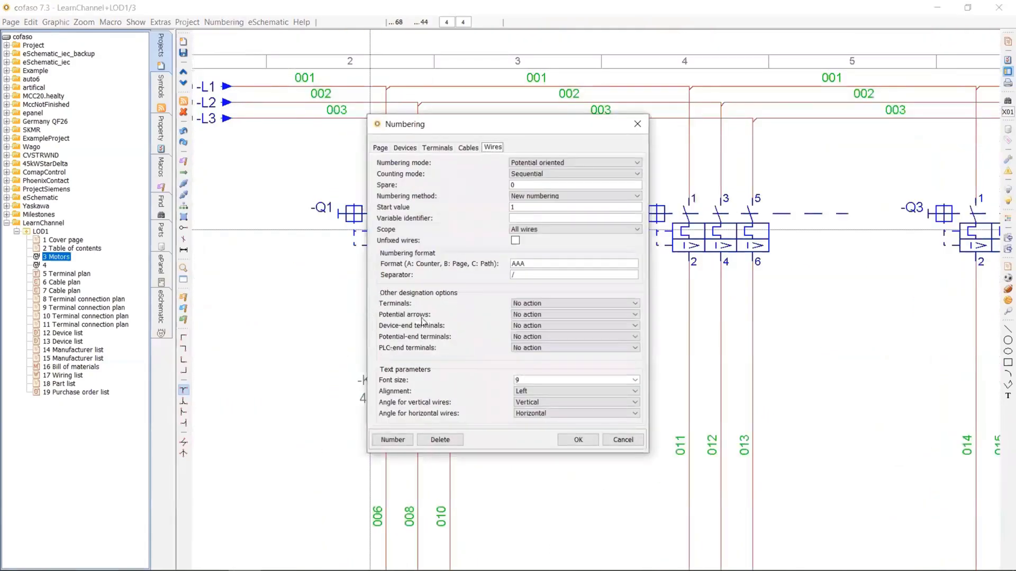
click(557, 316)
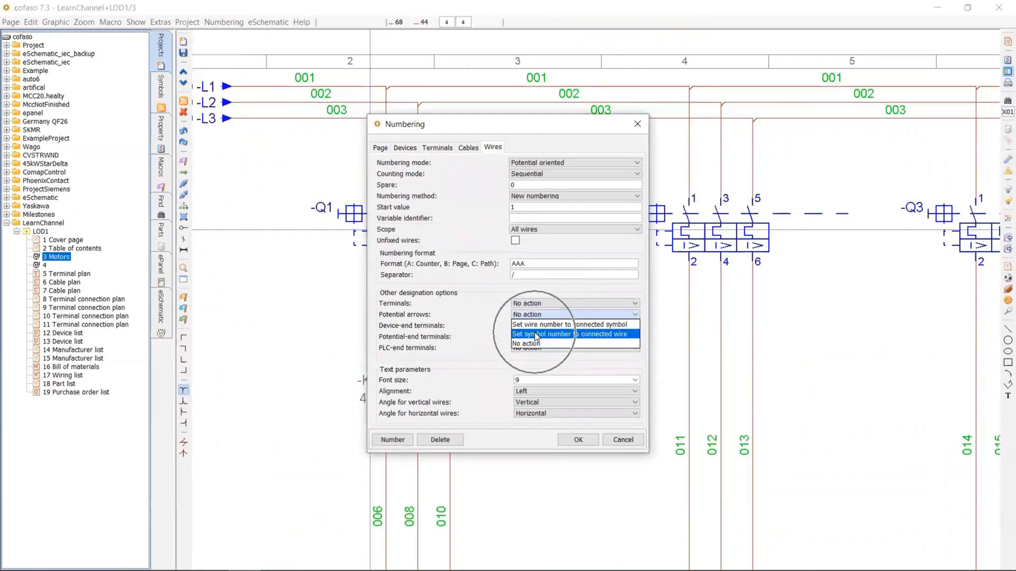
click(535, 335)
click(393, 439)
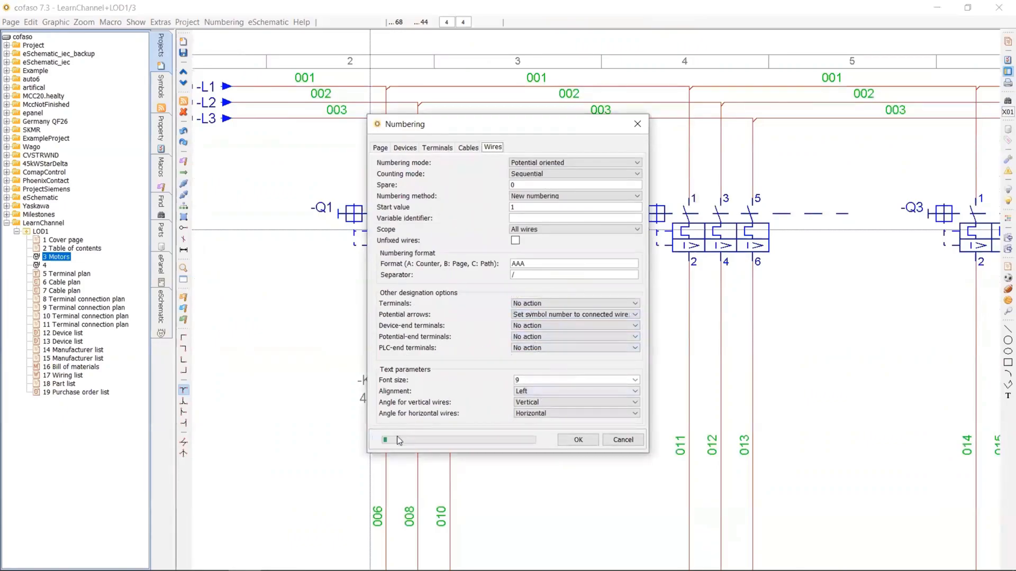
click(579, 439)
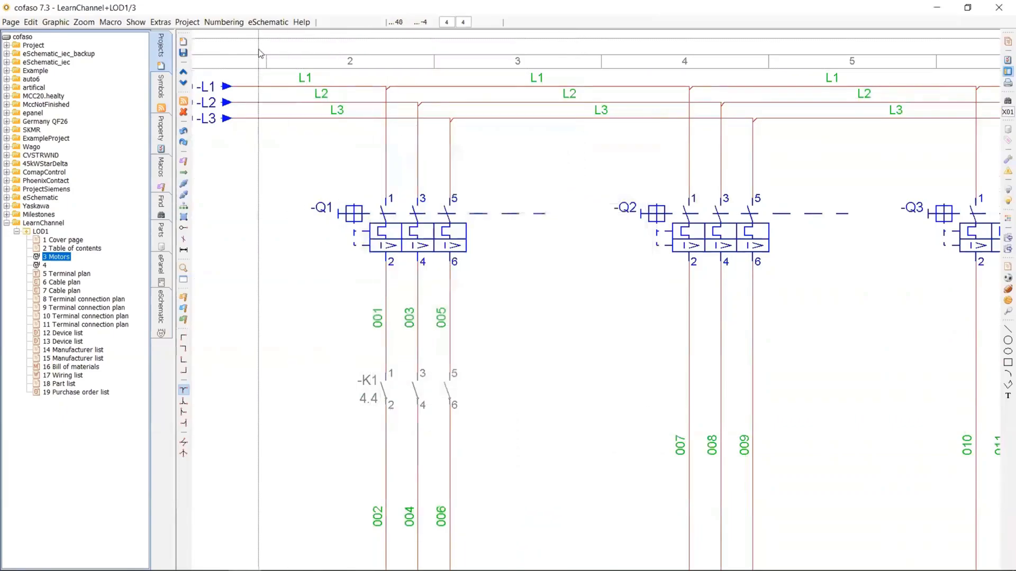
scroll(520, 276, down, 5)
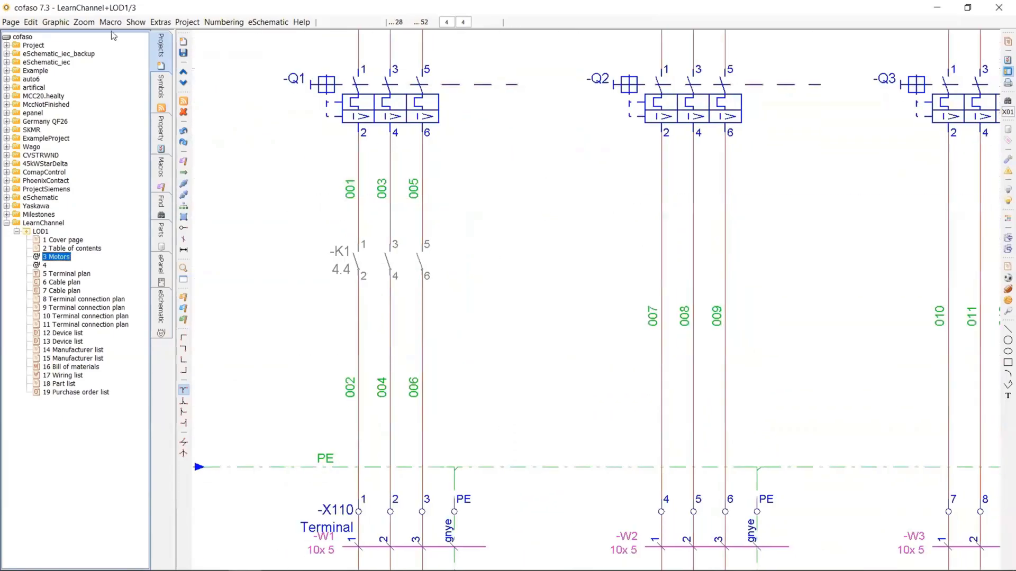
Step: Renumber the wires with Target-specific counting, giving labels like K1:1/Q1:2
click(213, 23)
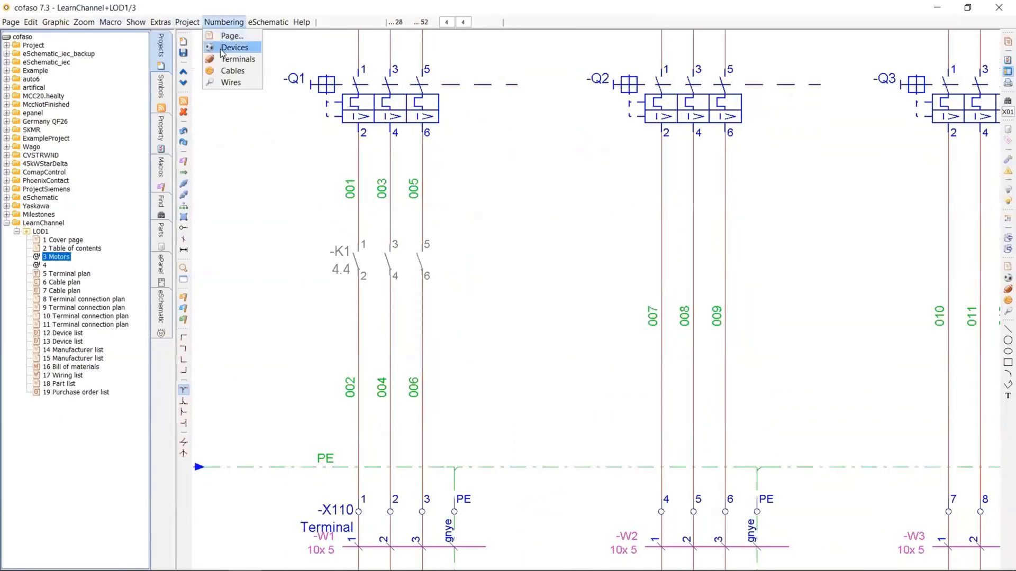
click(225, 87)
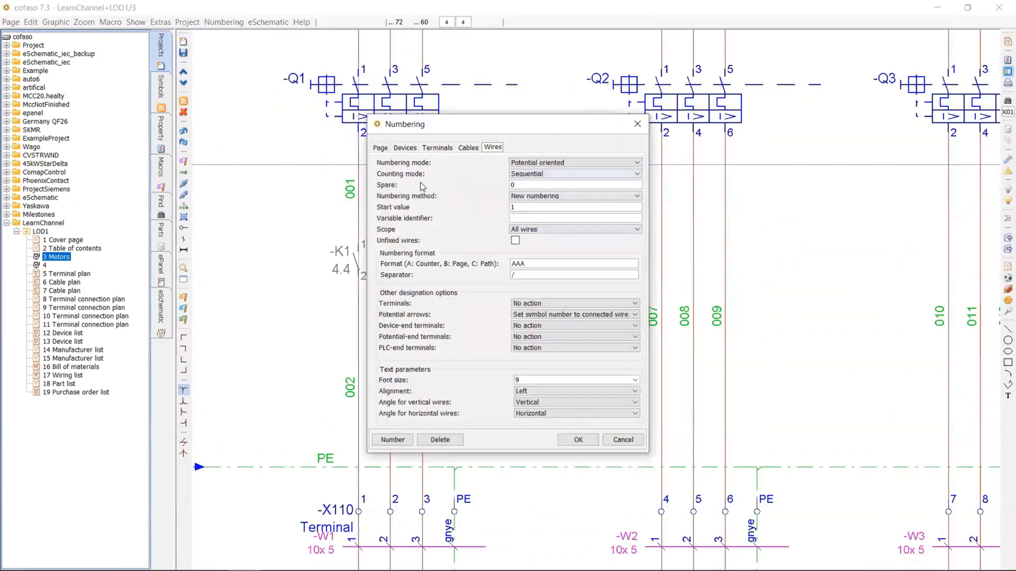
click(519, 176)
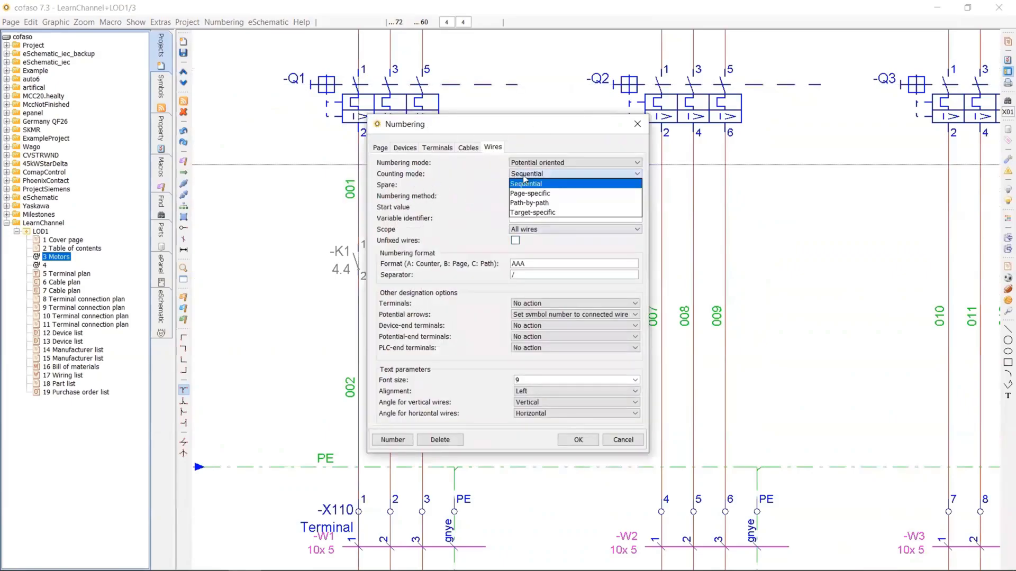
click(536, 214)
click(411, 440)
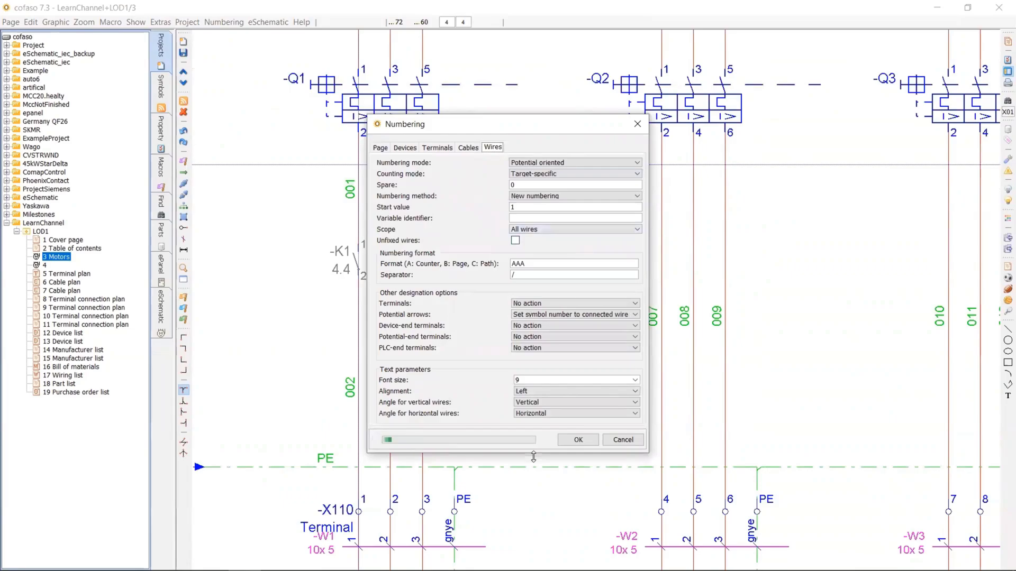
click(577, 440)
scroll(523, 243, up, 2)
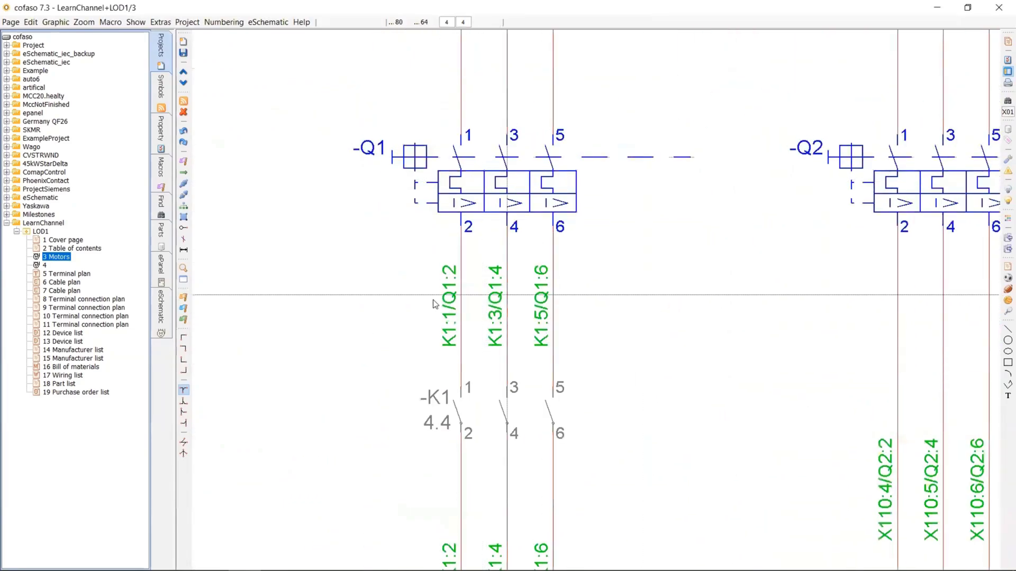
Step: From 17 Wiring list, export to Excel as LearnChannelWiring saved in C:\Temp
click(57, 377)
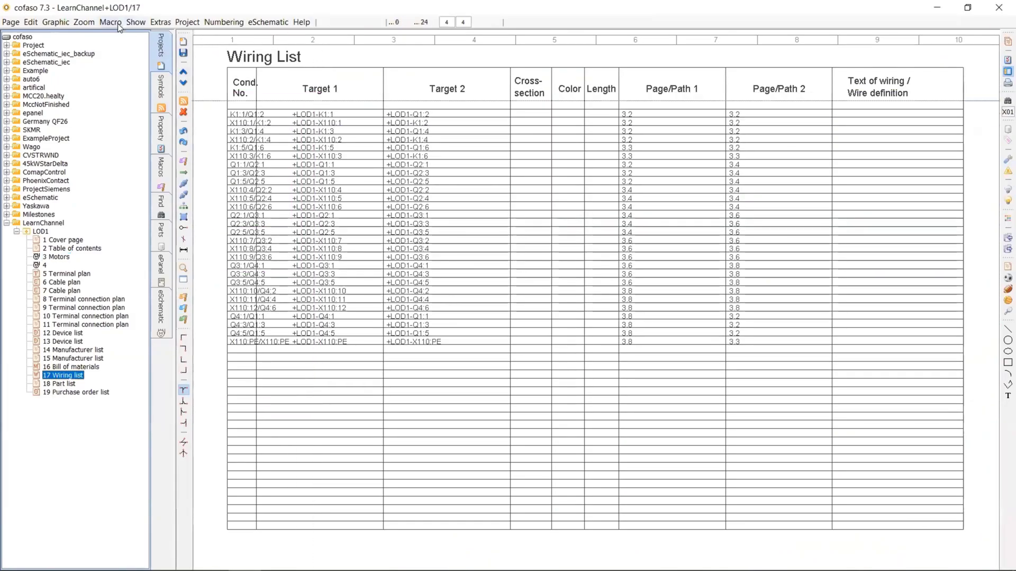
click(135, 23)
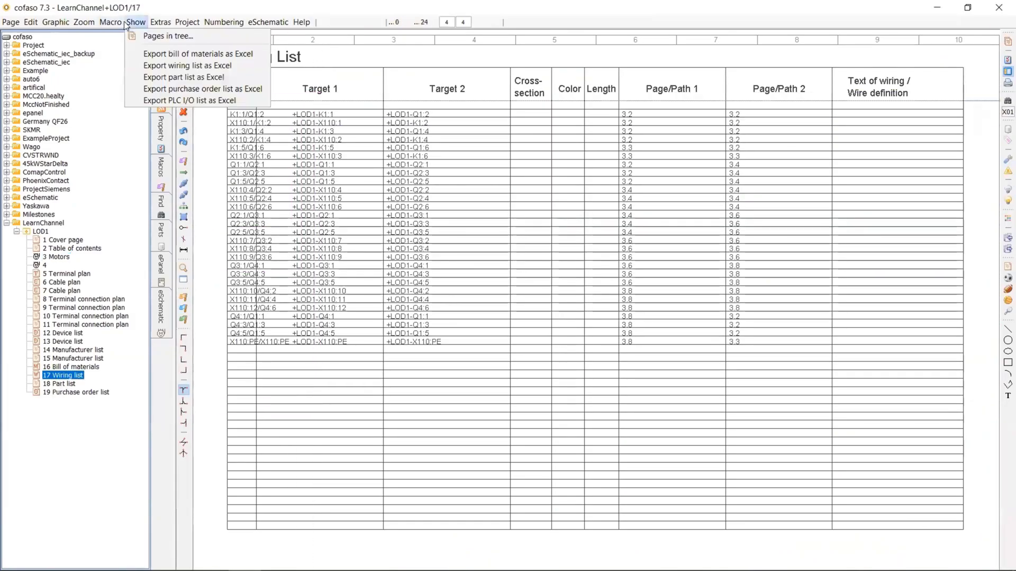
click(167, 67)
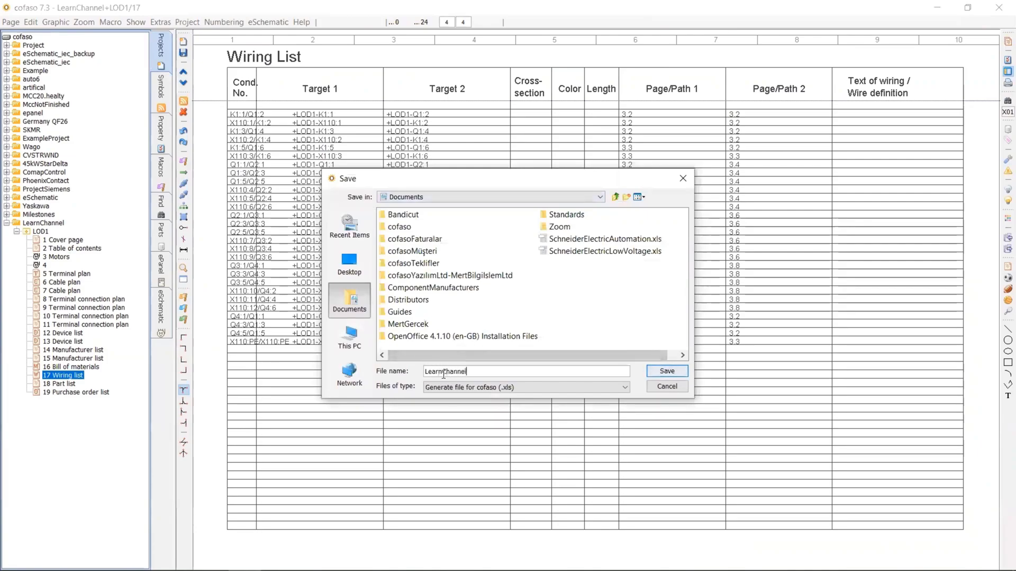
text(Wiring)
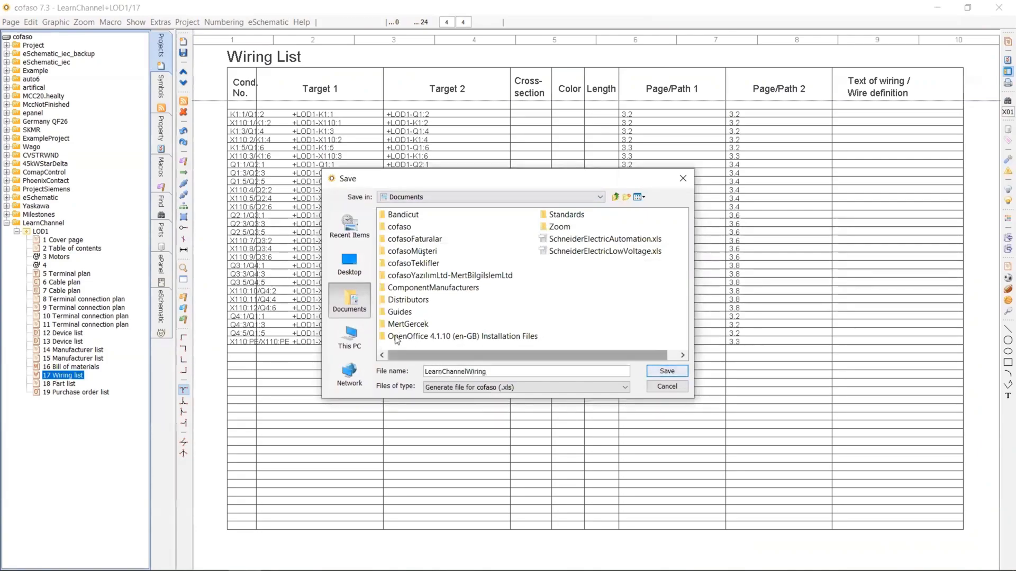
click(349, 336)
double_click(409, 300)
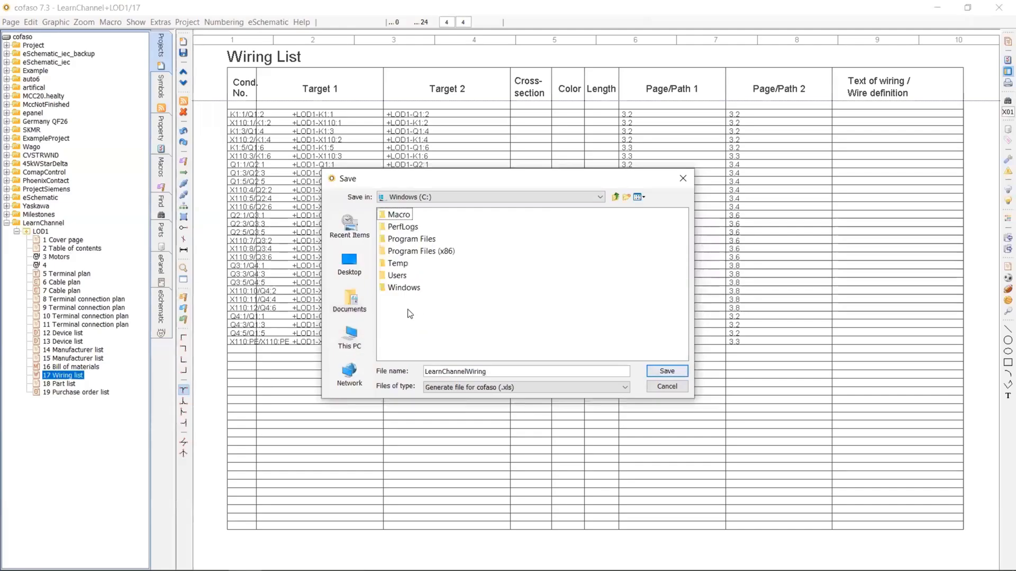
double_click(398, 265)
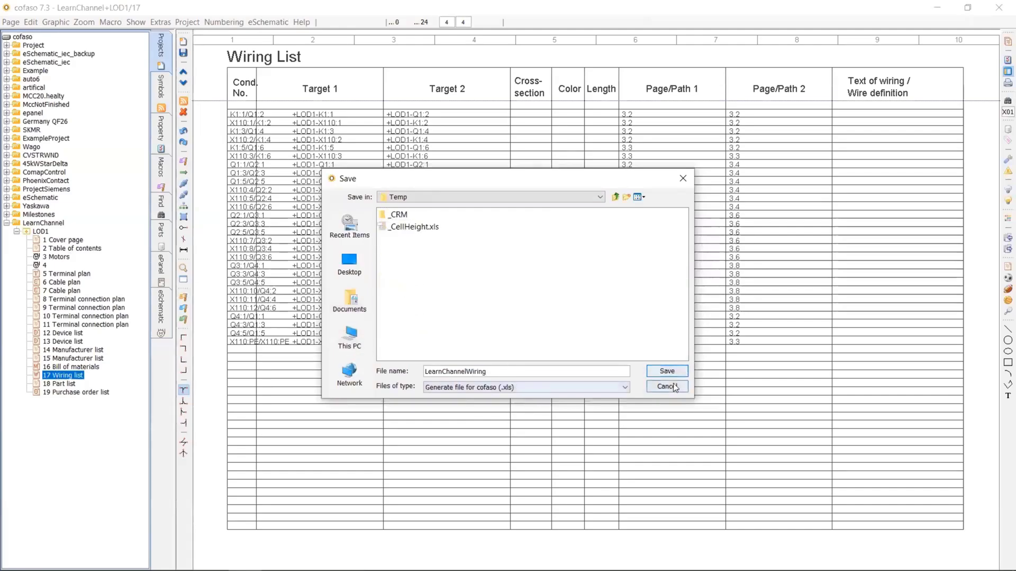
click(667, 372)
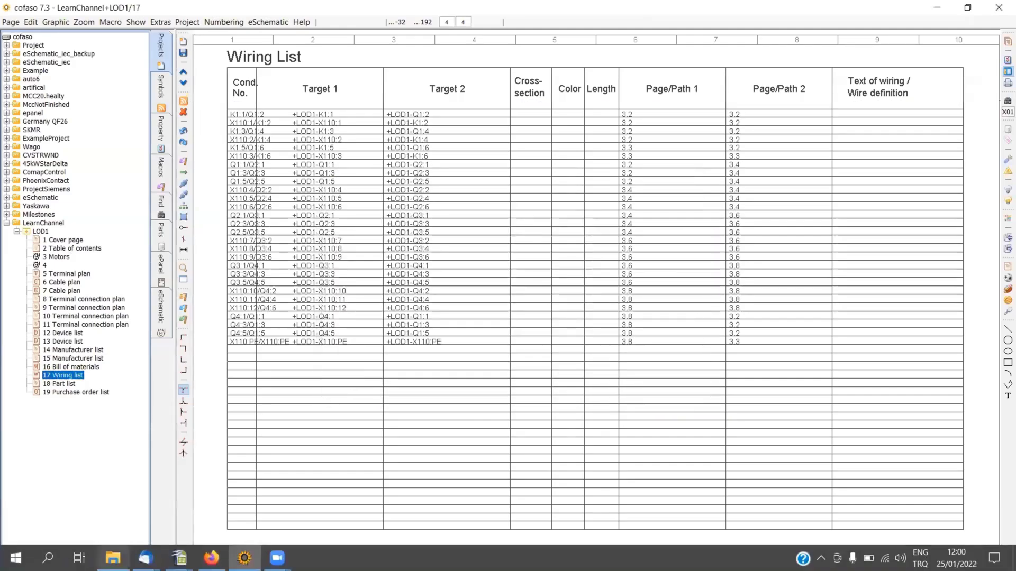
Step: Find and select the exported LearnChannelWiring.xls (18.0 KB) in the C:\Temp folder
click(111, 558)
click(58, 246)
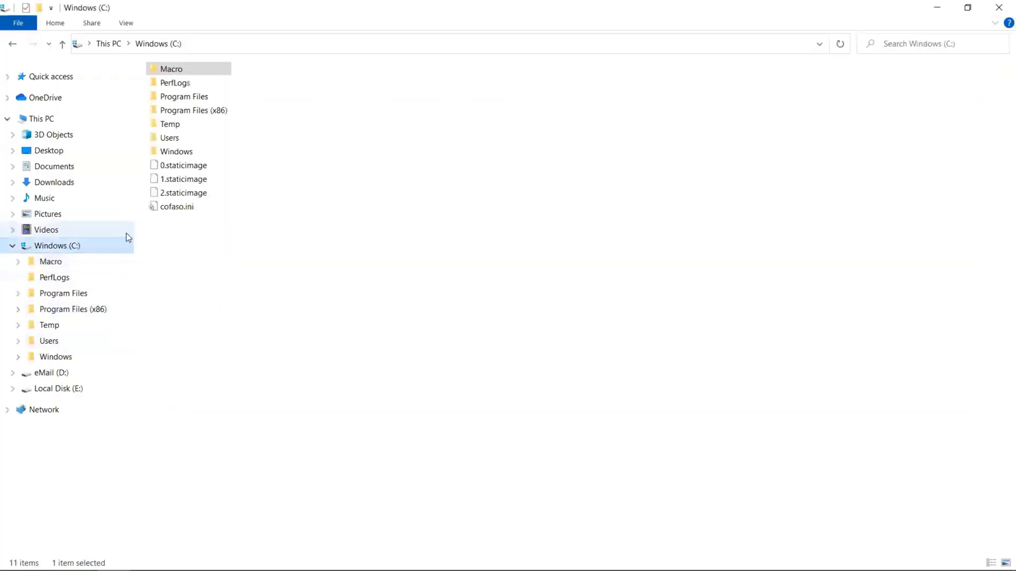
double_click(168, 123)
click(404, 113)
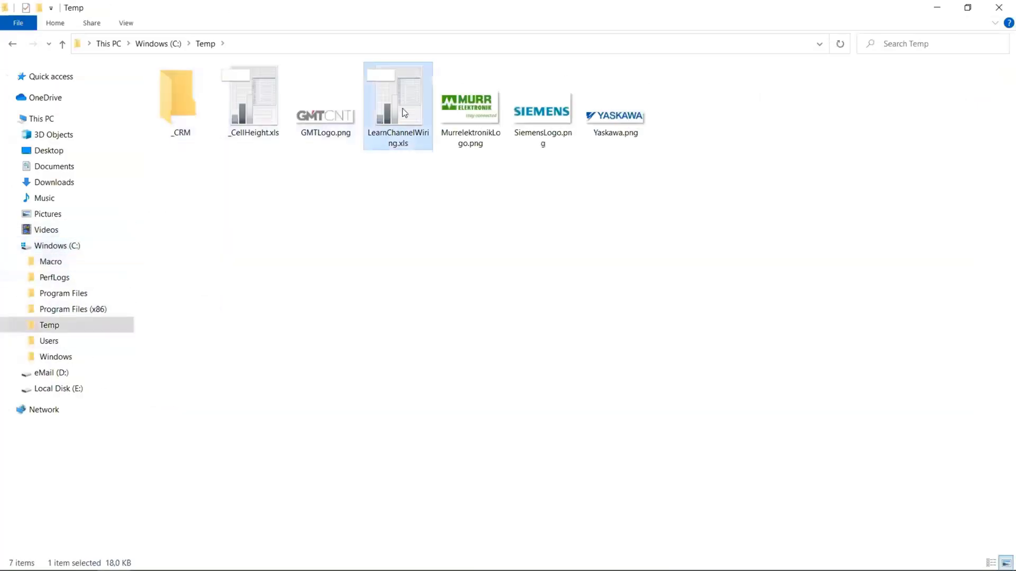